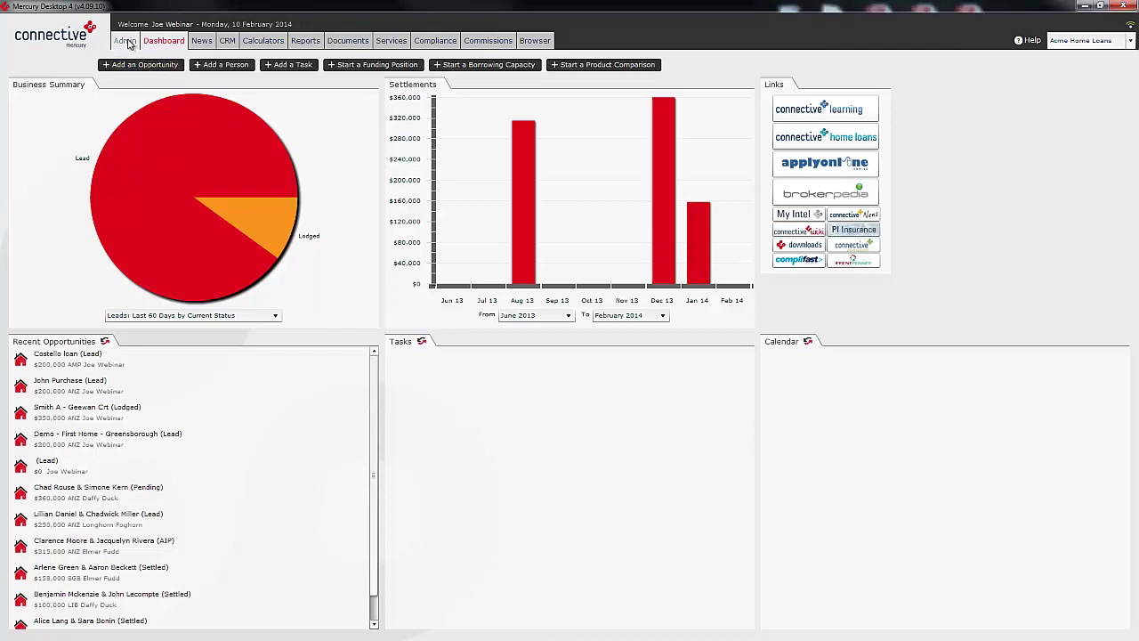
Step: Add a new virtual branch under Acme Home Loans in the partner's virtual branch administration
{"action": "left_click", "coordinate": [127, 41]}
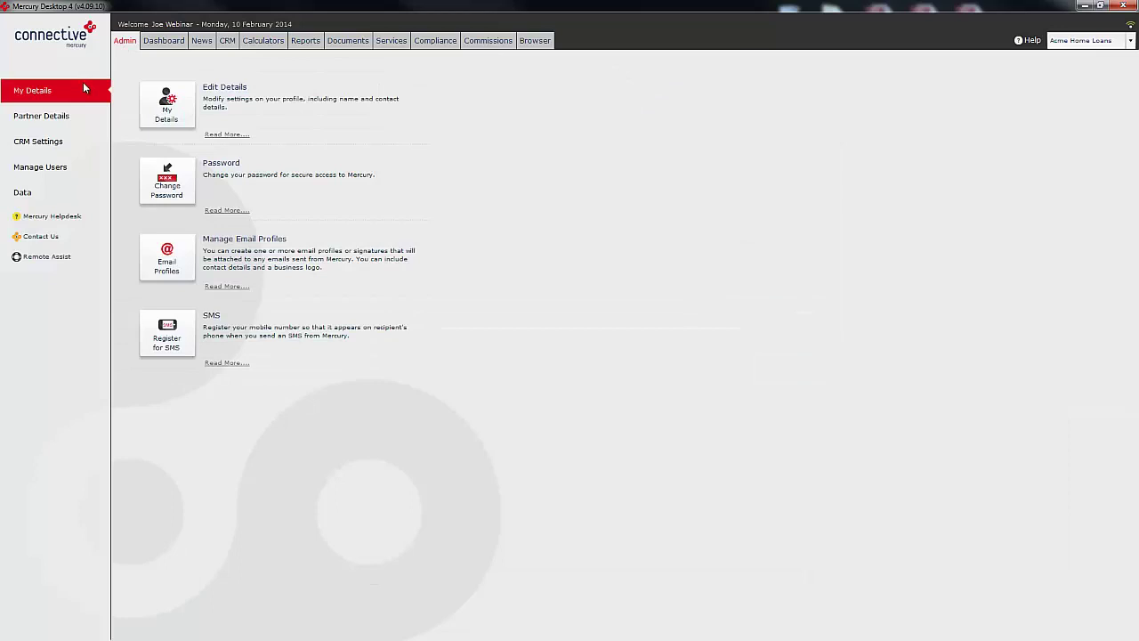
{"action": "left_click", "coordinate": [47, 125]}
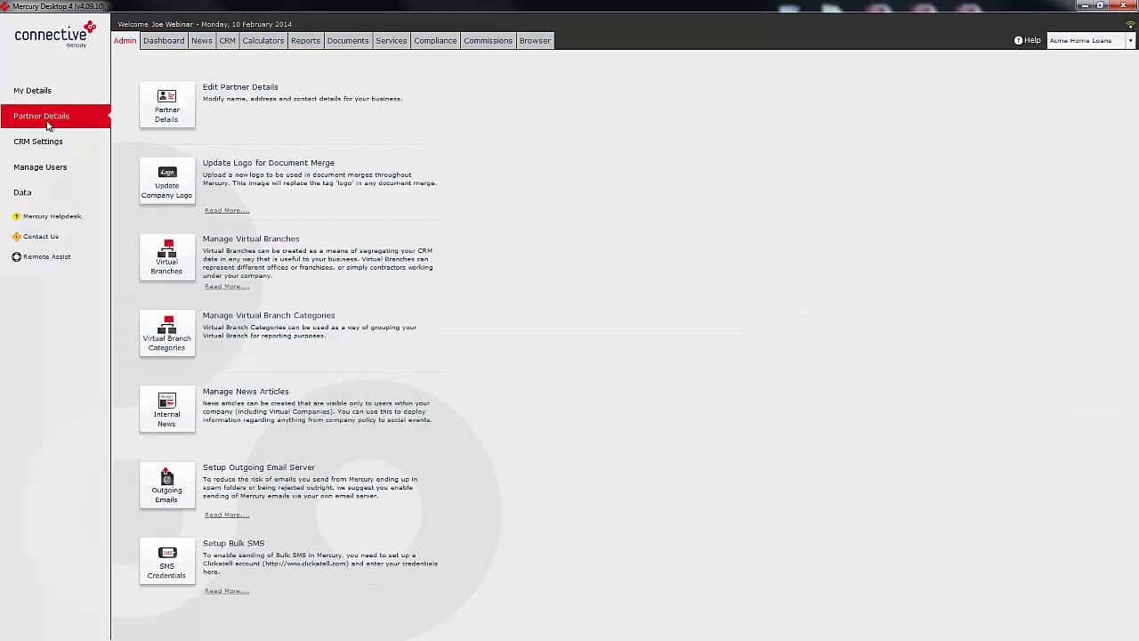
{"action": "left_click", "coordinate": [156, 256]}
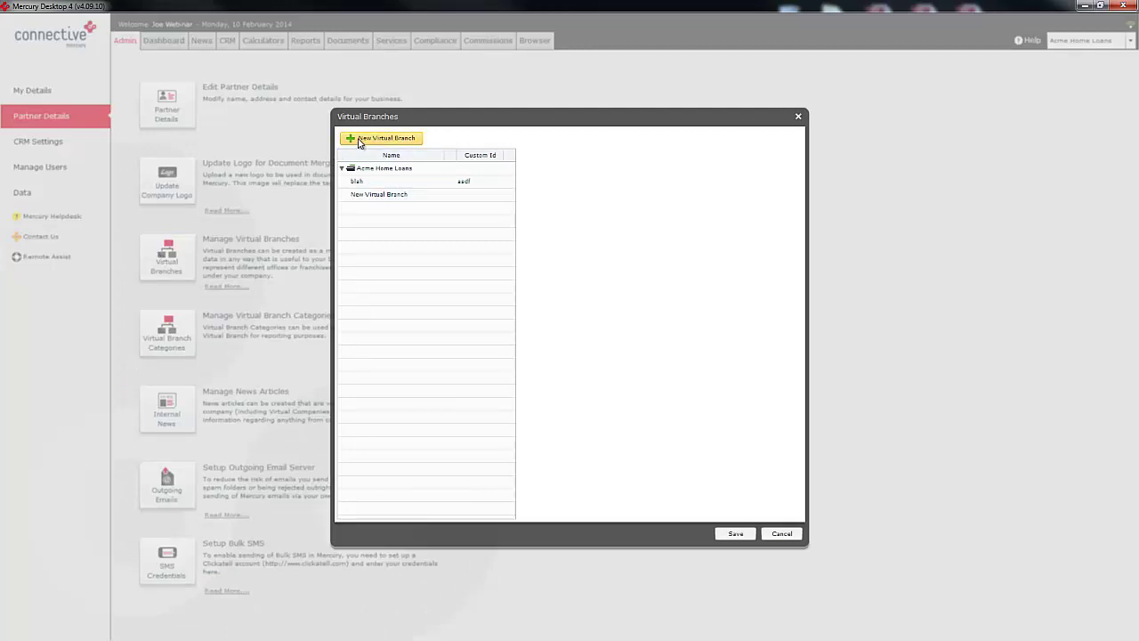
{"action": "left_click", "coordinate": [373, 181]}
{"action": "left_click", "coordinate": [401, 139]}
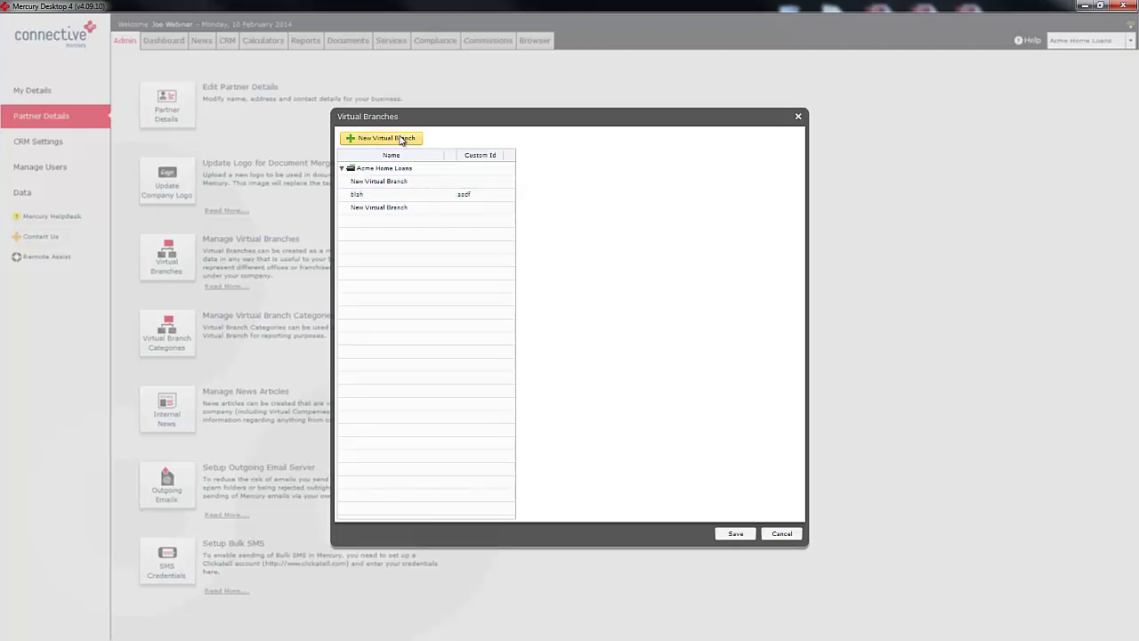
Step: Rename the newly added virtual branch to Tim's VB and save the virtual branches
{"action": "left_click", "coordinate": [398, 180]}
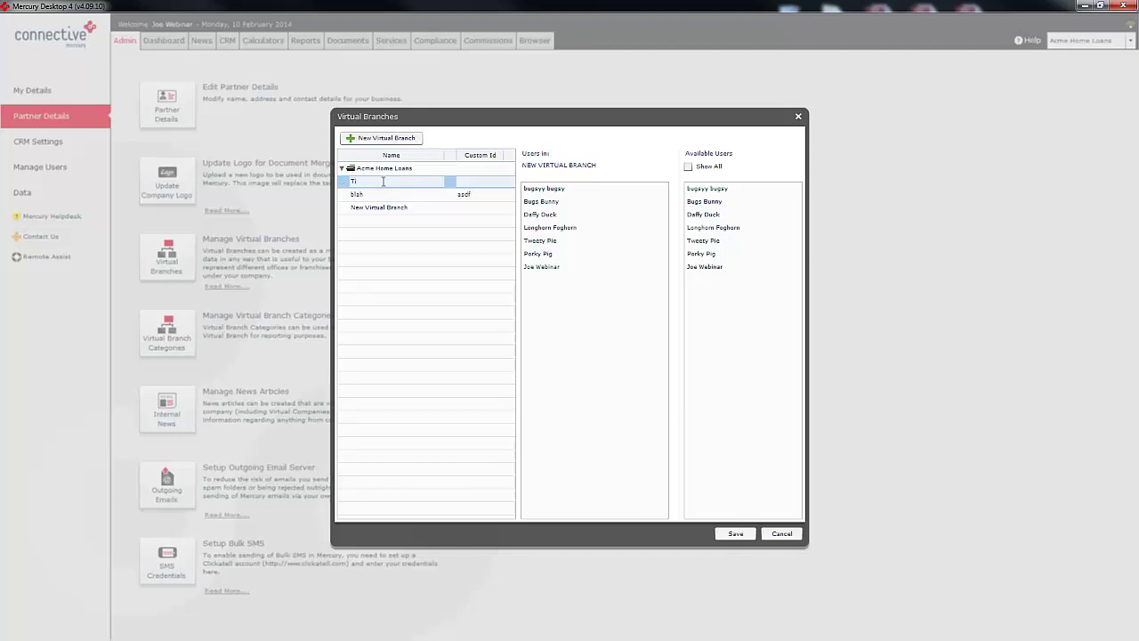
{"action": "type", "text": "im' V"}
{"action": "type", "text": "s"}
{"action": "key", "text": "Return"}
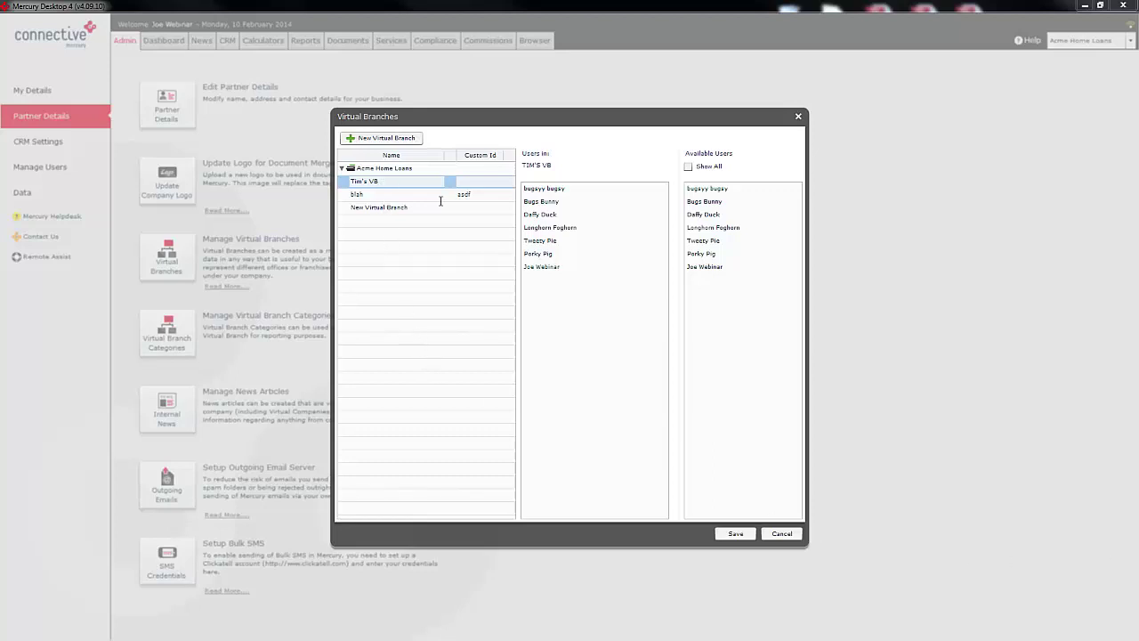
{"action": "left_click", "coordinate": [735, 534]}
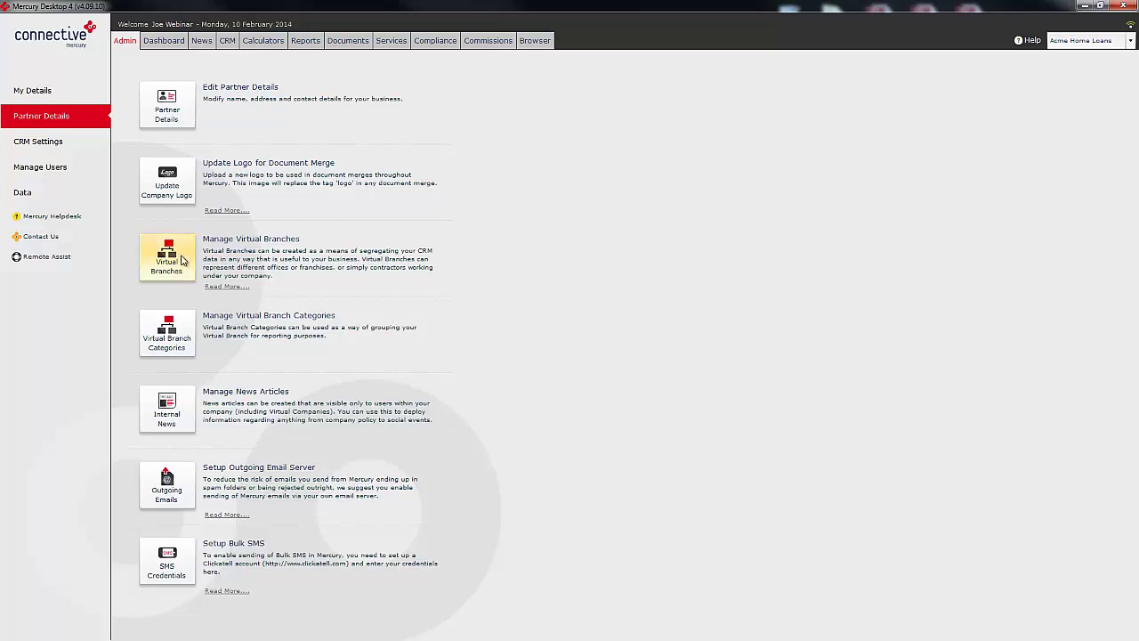
Step: Assign the available user Porky Pig to the virtual branch Tim's VB and save the assignment
{"action": "left_click", "coordinate": [181, 259]}
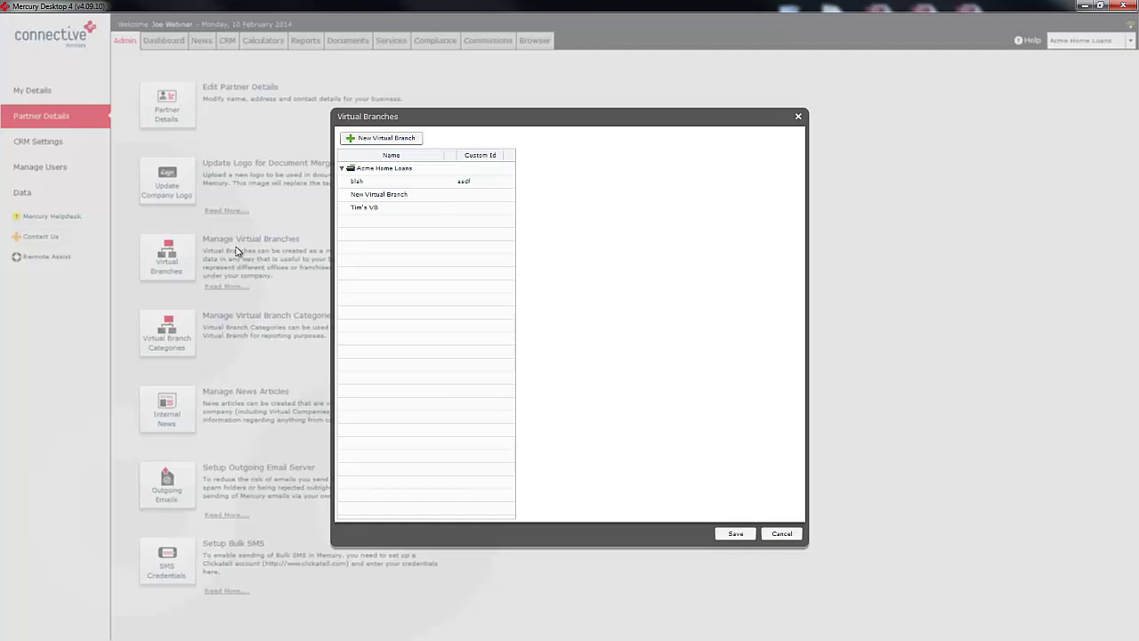
{"action": "left_click", "coordinate": [357, 207]}
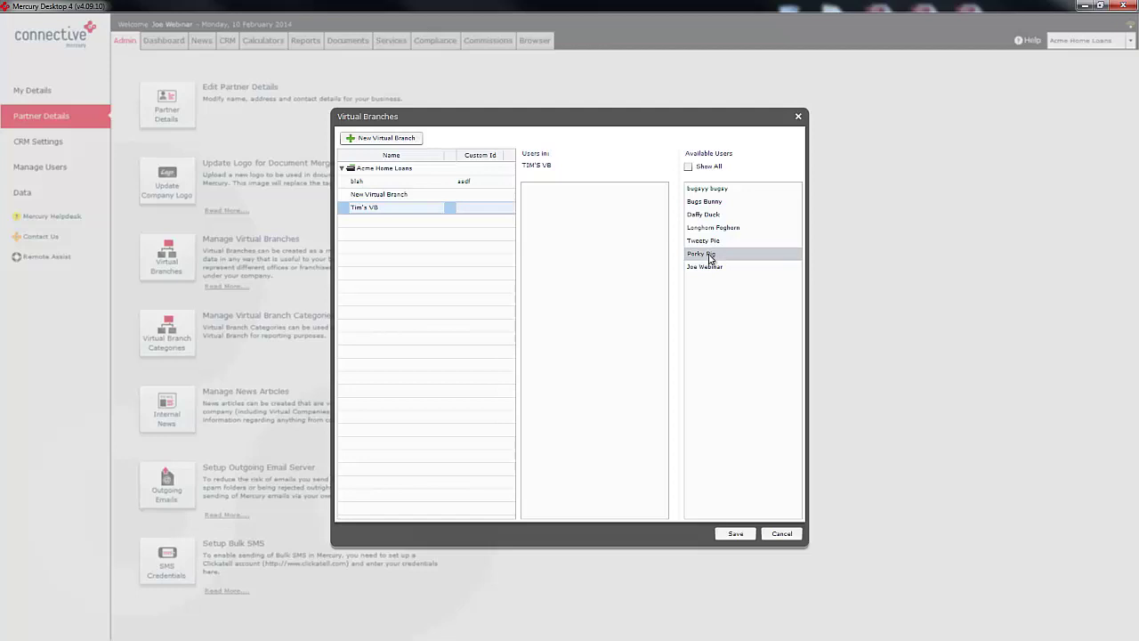
{"action": "left_click_drag", "start_coordinate": [722, 257], "coordinate": [585, 220]}
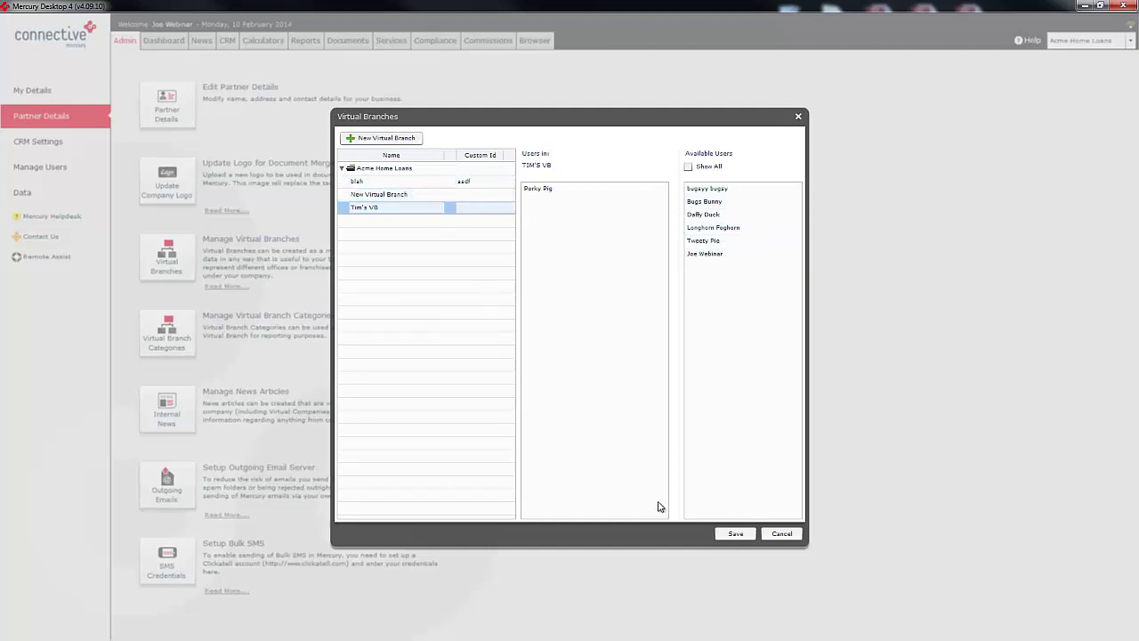
{"action": "left_click", "coordinate": [735, 534]}
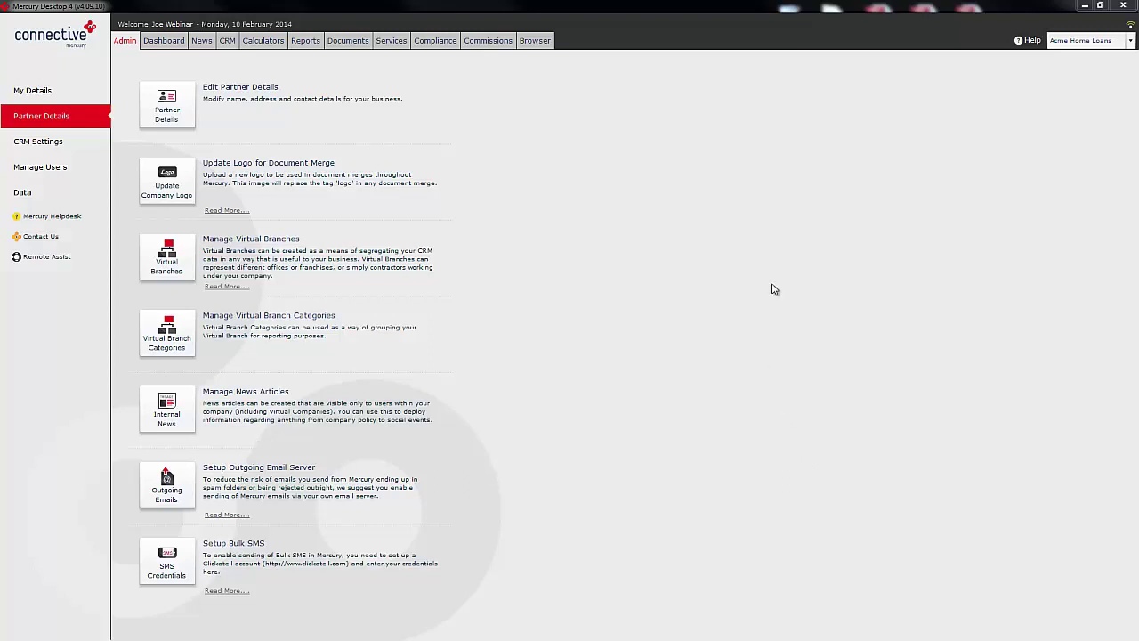
Step: Check which virtual branches can be chosen for the current branch view, leaving the selection at Acme Home Loans
{"action": "left_click", "coordinate": [1131, 42]}
{"action": "left_click", "coordinate": [1132, 41]}
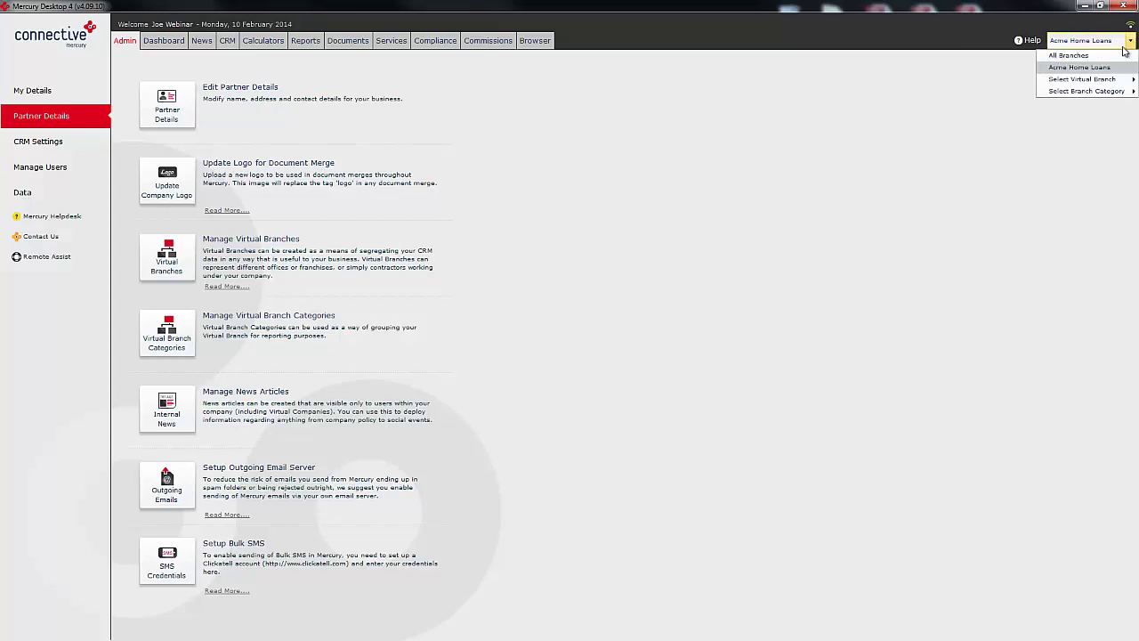
{"action": "mouse_move", "coordinate": [1112, 81]}
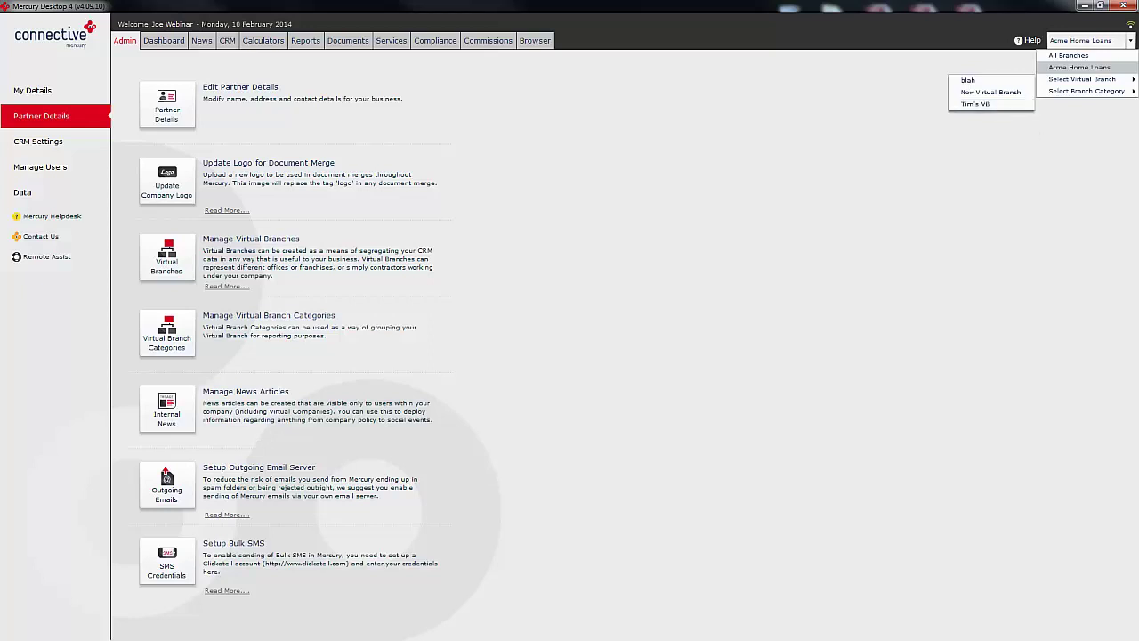
{"action": "key", "text": "Escape"}
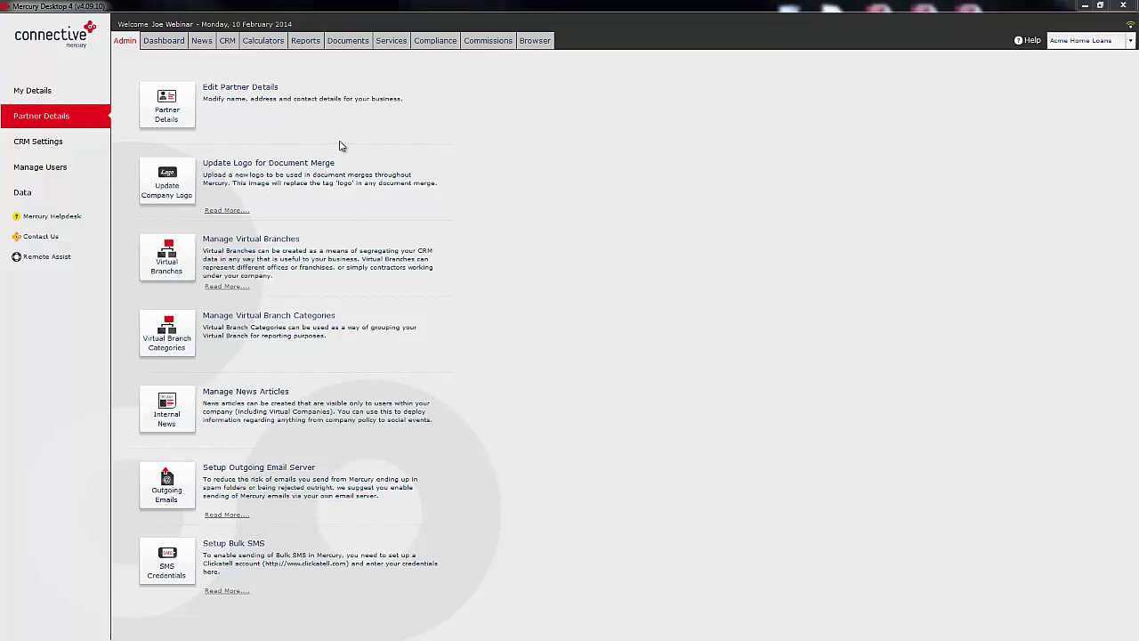
Step: List all people in the CRM and transfer the first five contacts to the branch Tim's VB
{"action": "left_click", "coordinate": [228, 43]}
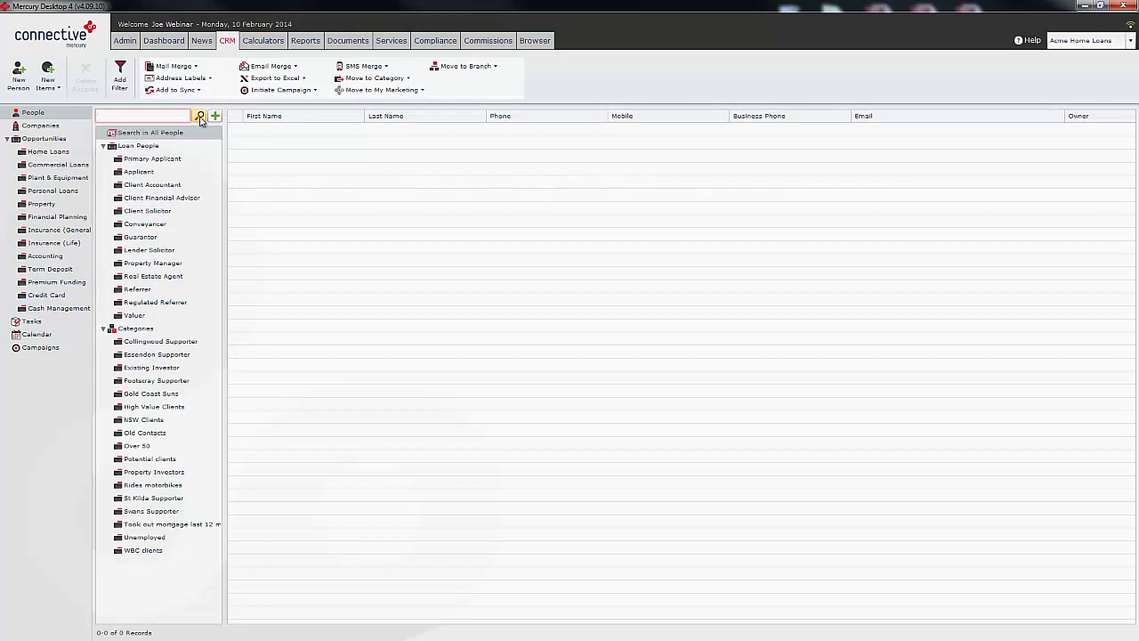
{"action": "left_click", "coordinate": [200, 118]}
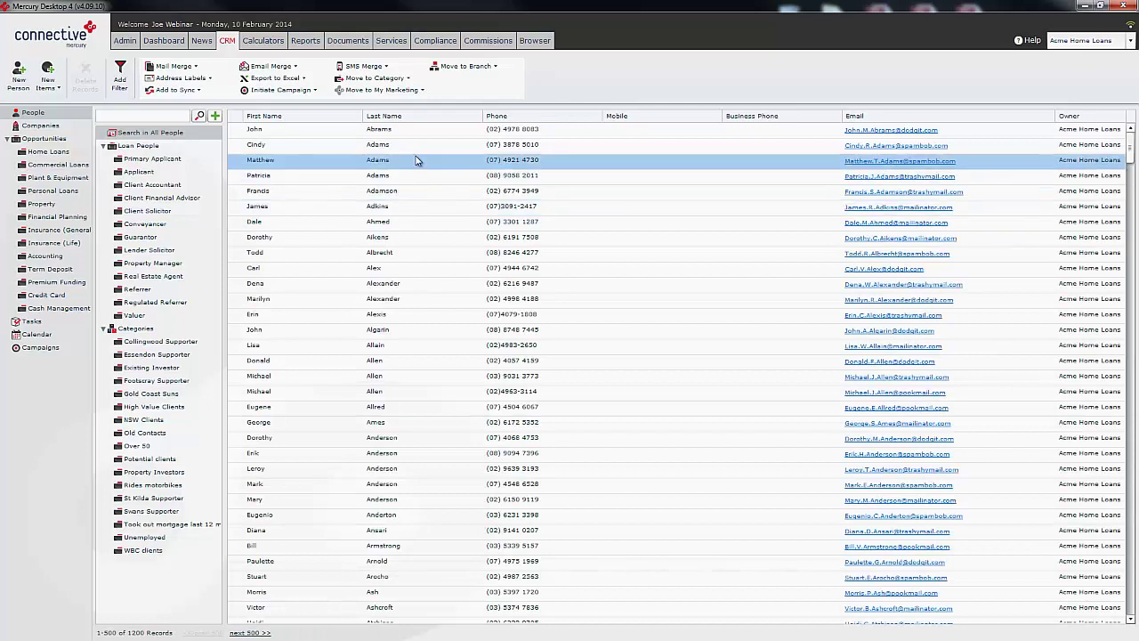
{"action": "left_click_drag", "start_coordinate": [414, 129], "coordinate": [414, 190]}
{"action": "left_click", "coordinate": [788, 330], "text": "ctrl"}
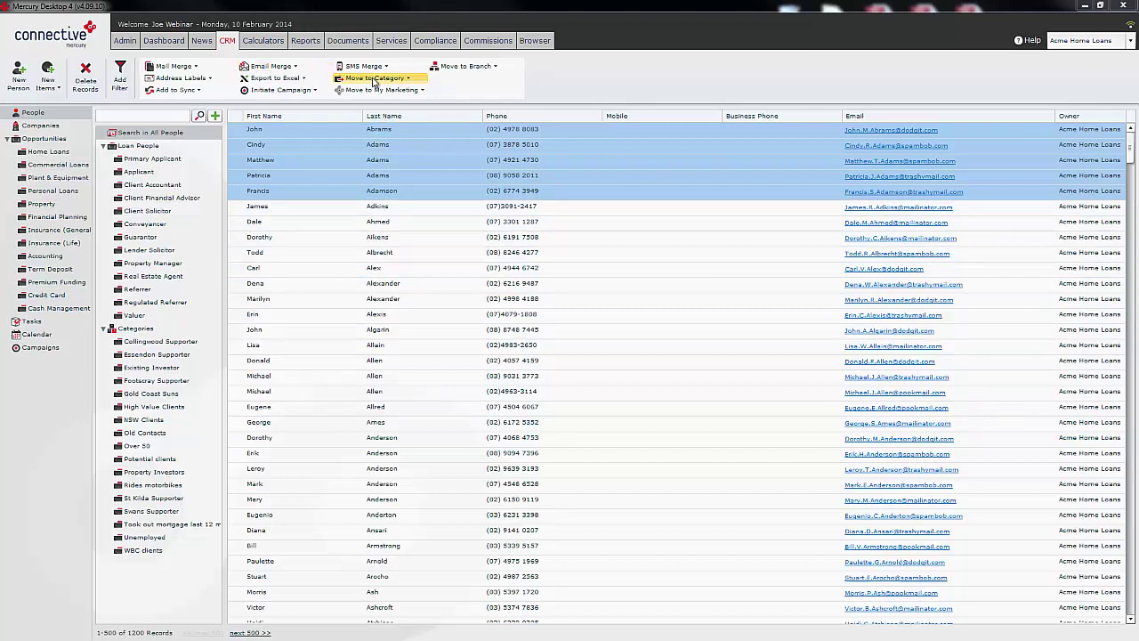
{"action": "left_click", "coordinate": [460, 67]}
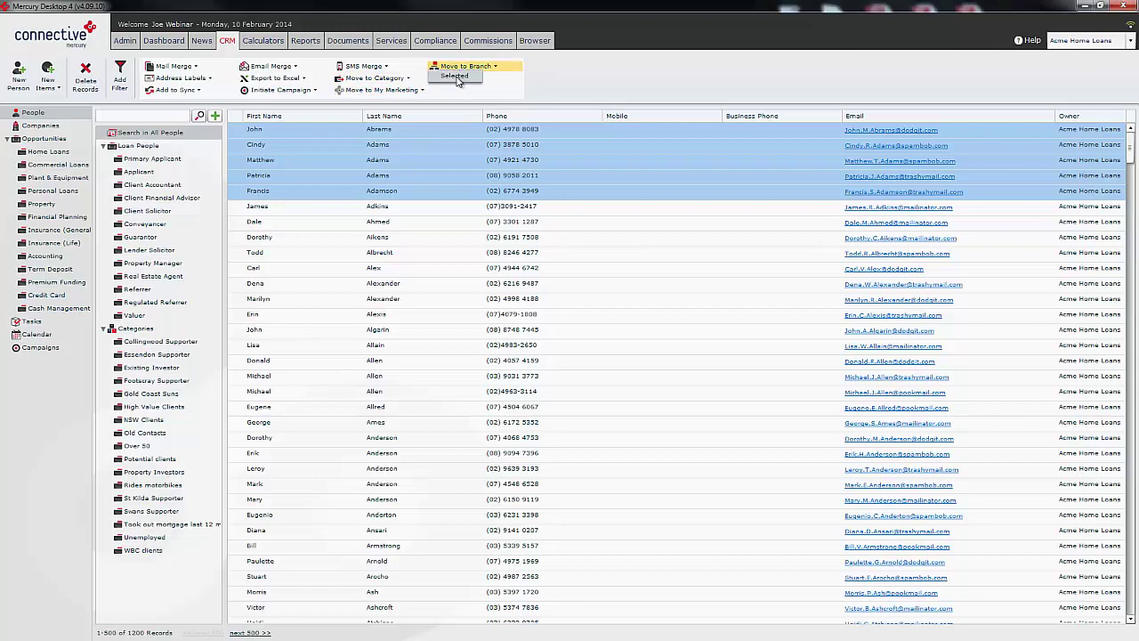
{"action": "left_click", "coordinate": [456, 77]}
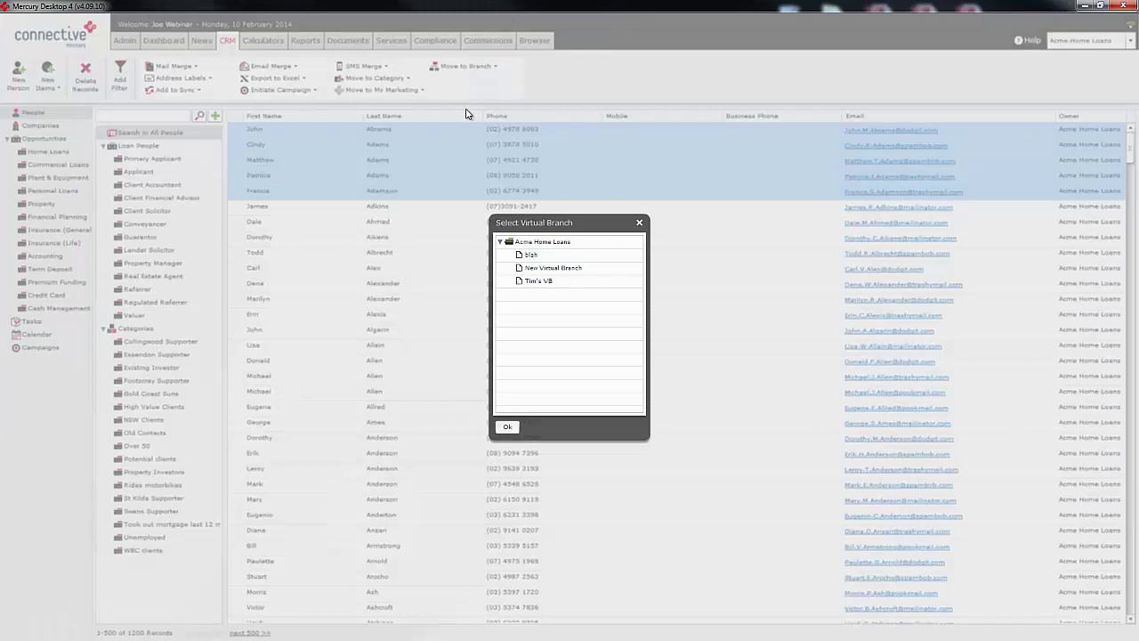
{"action": "left_click", "coordinate": [539, 281]}
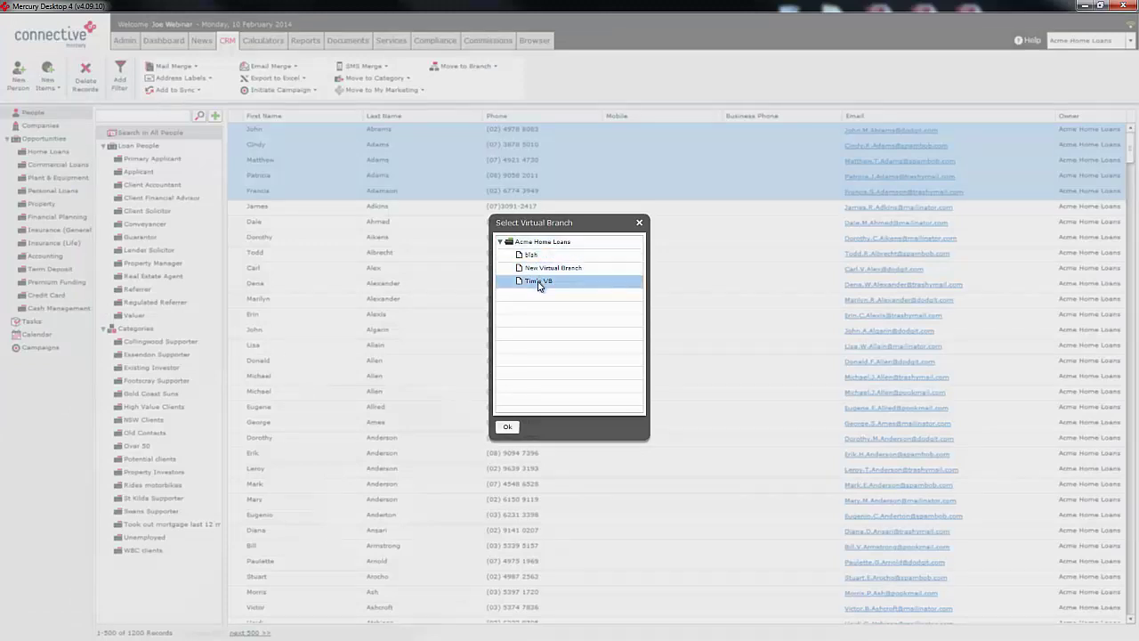
{"action": "left_click", "coordinate": [508, 428]}
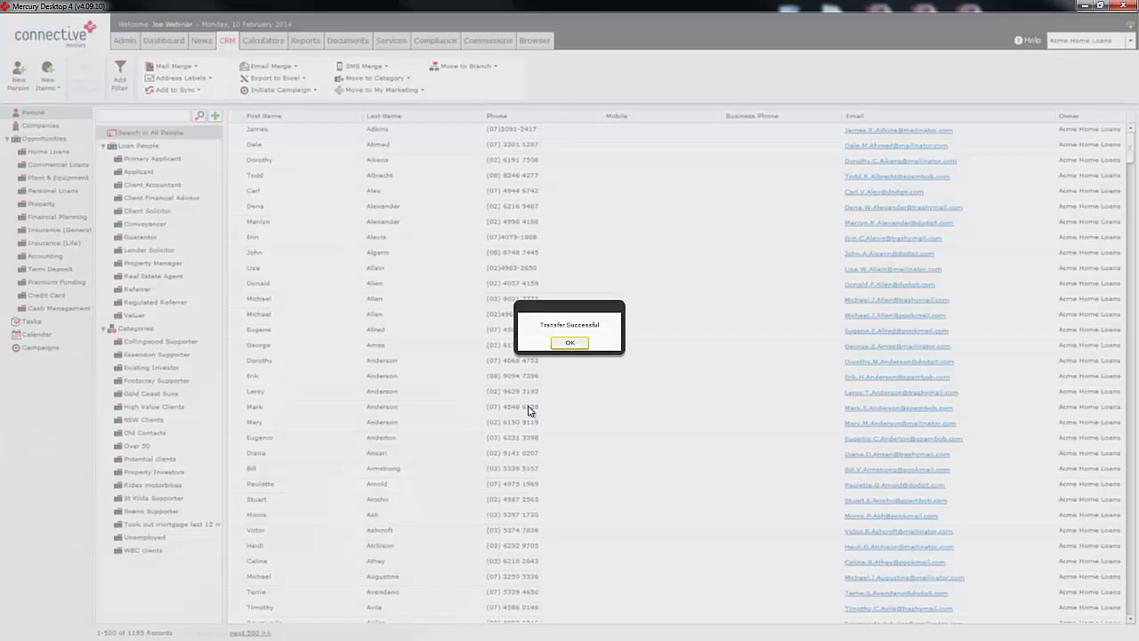
{"action": "left_click", "coordinate": [570, 343]}
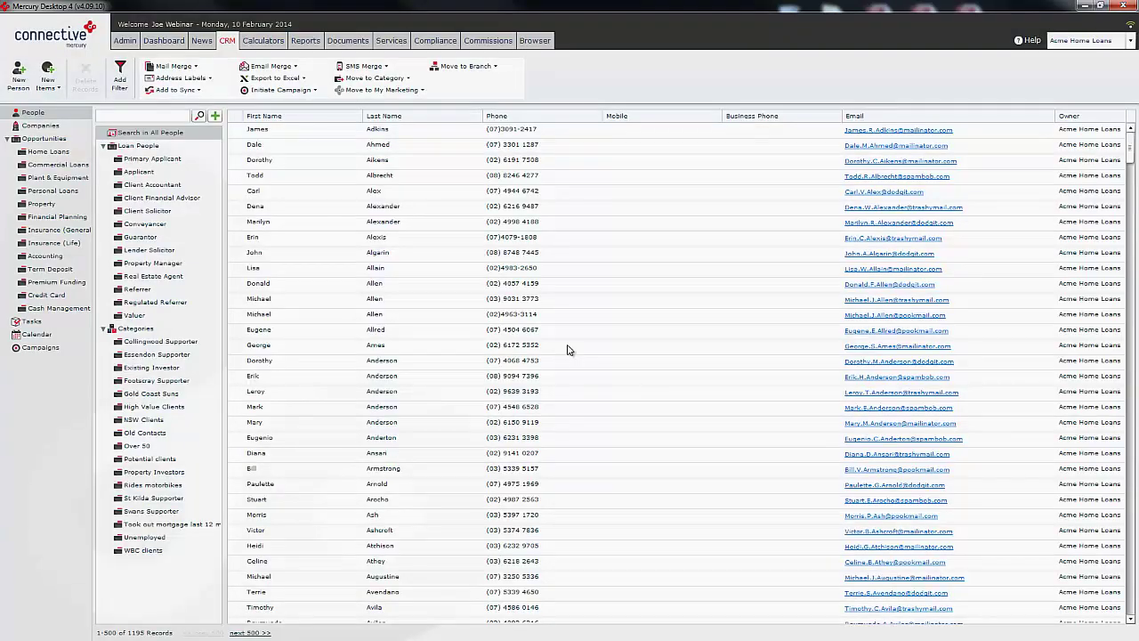
{"action": "left_click", "coordinate": [542, 335]}
{"action": "left_click", "coordinate": [513, 206]}
{"action": "left_click", "coordinate": [510, 130]}
{"action": "left_click", "coordinate": [512, 162]}
Step: Switch the current branch view to the virtual branch Tim's VB and list its people
{"action": "left_click", "coordinate": [1132, 41]}
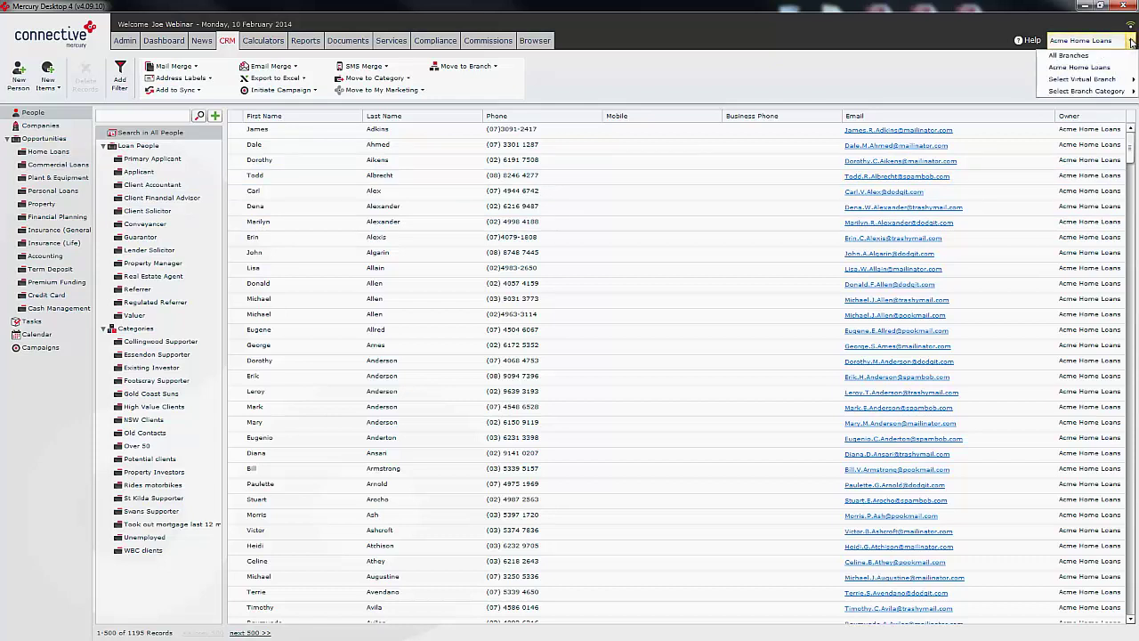
{"action": "mouse_move", "coordinate": [1102, 82]}
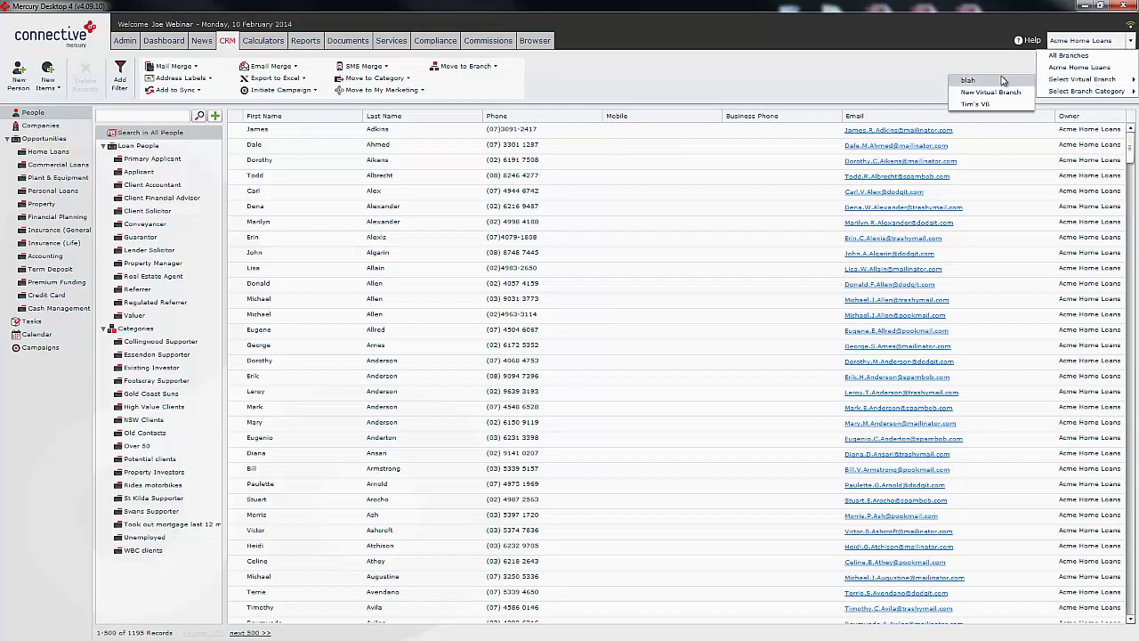
{"action": "left_click", "coordinate": [994, 105]}
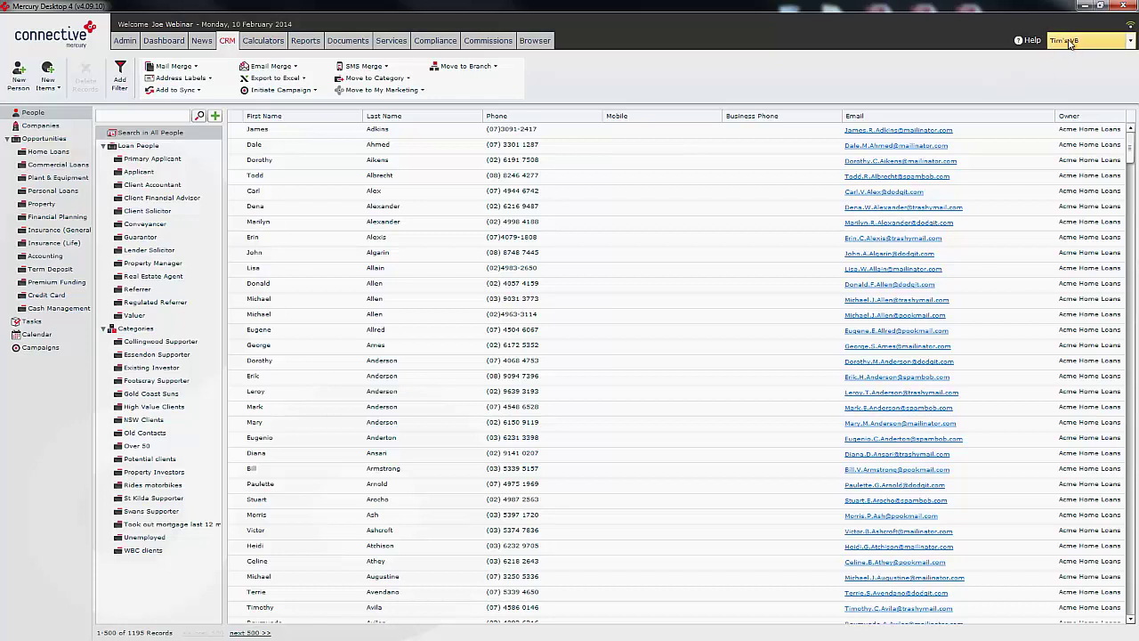
{"action": "left_click", "coordinate": [200, 116]}
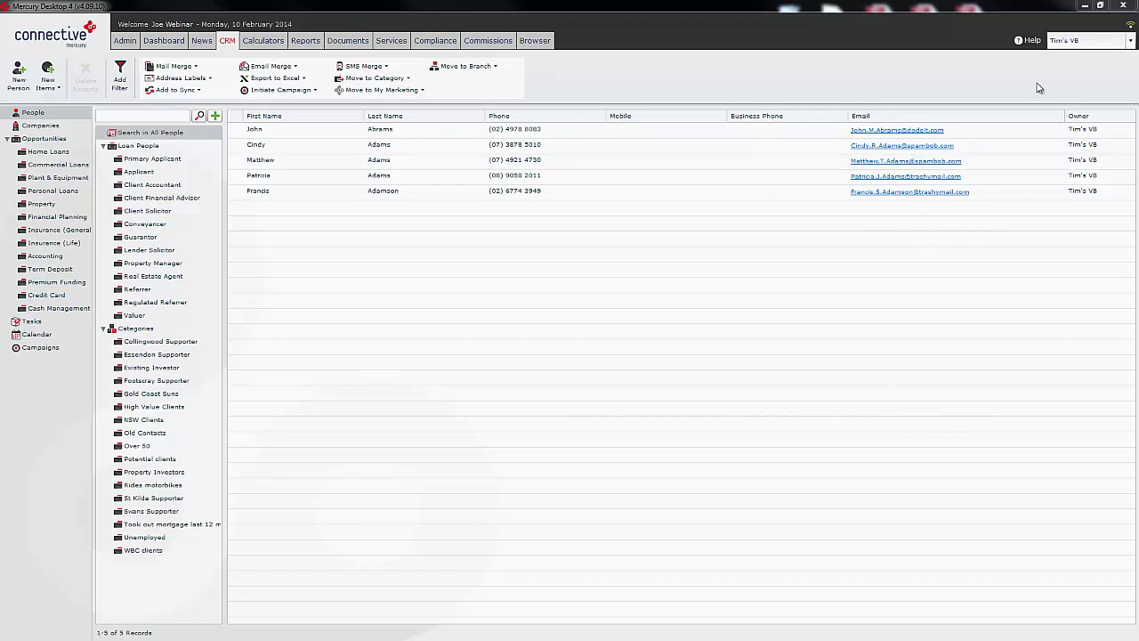
Step: Switch the branch view to All Branches, list everyone, and examine the owner branch of the first contacts
{"action": "left_click", "coordinate": [1132, 41]}
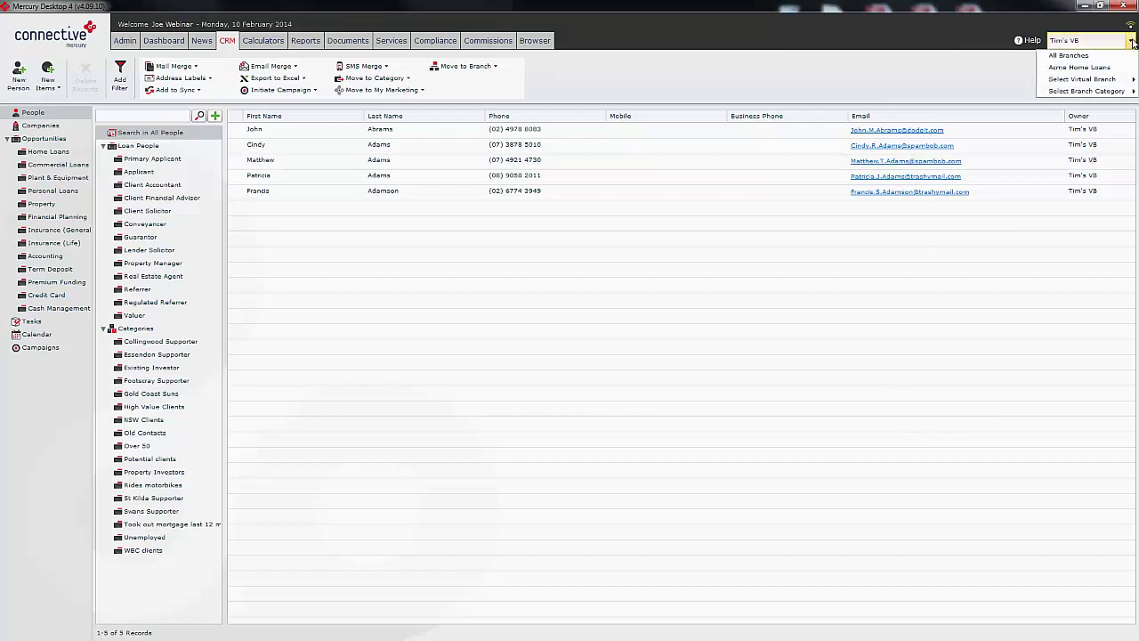
{"action": "left_click", "coordinate": [1082, 55]}
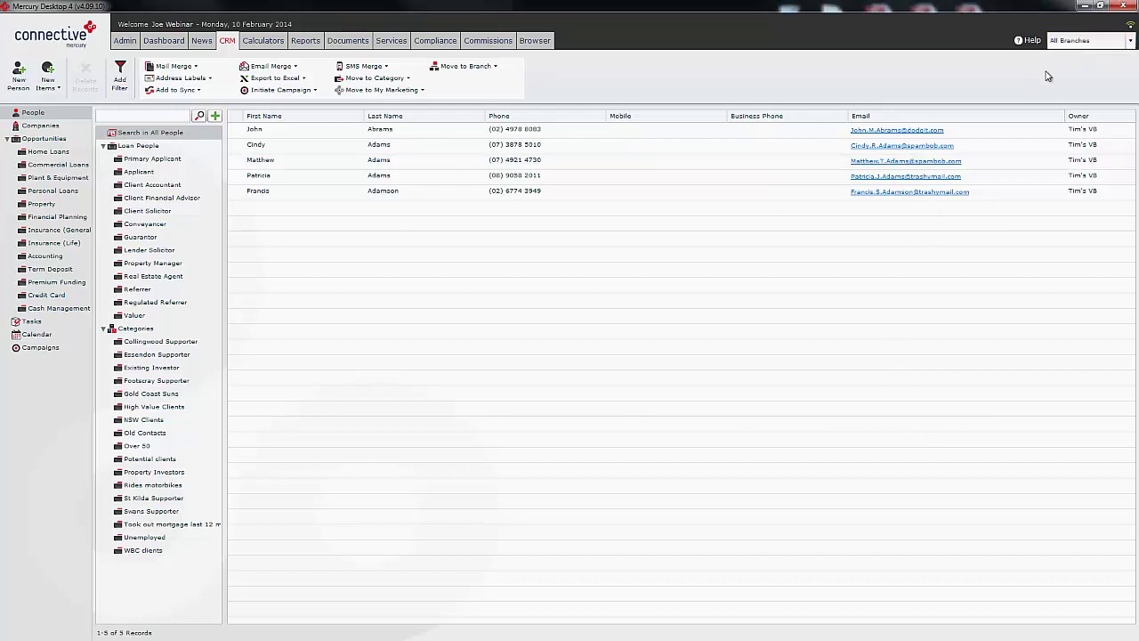
{"action": "left_click", "coordinate": [199, 116]}
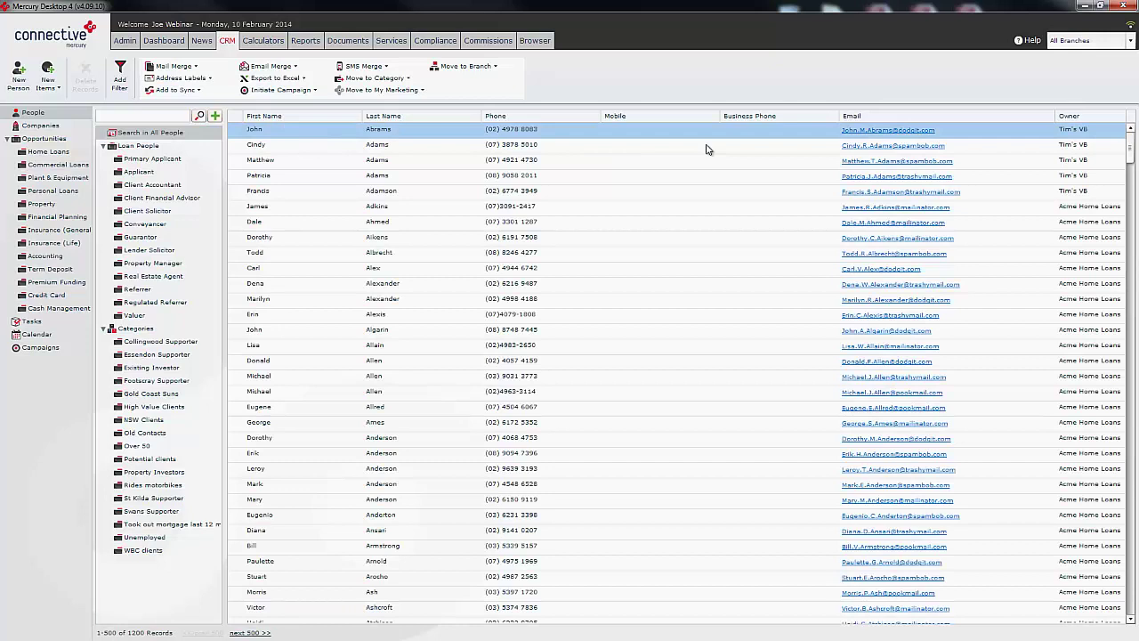
{"action": "left_click", "coordinate": [1037, 206]}
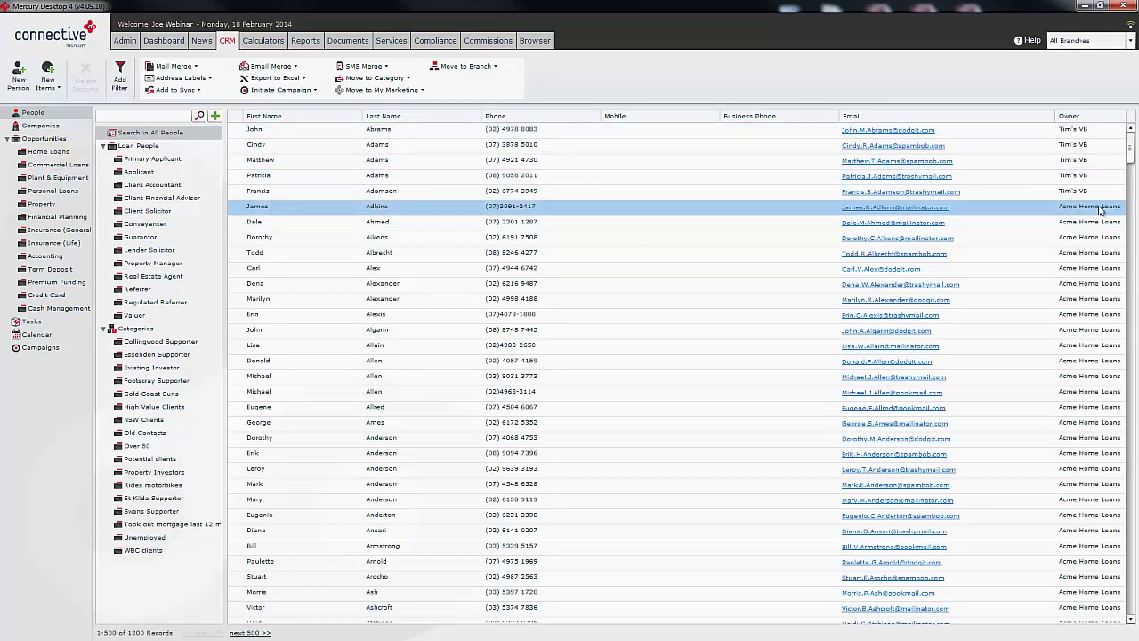
{"action": "left_click", "coordinate": [1084, 190]}
{"action": "left_click", "coordinate": [1063, 130]}
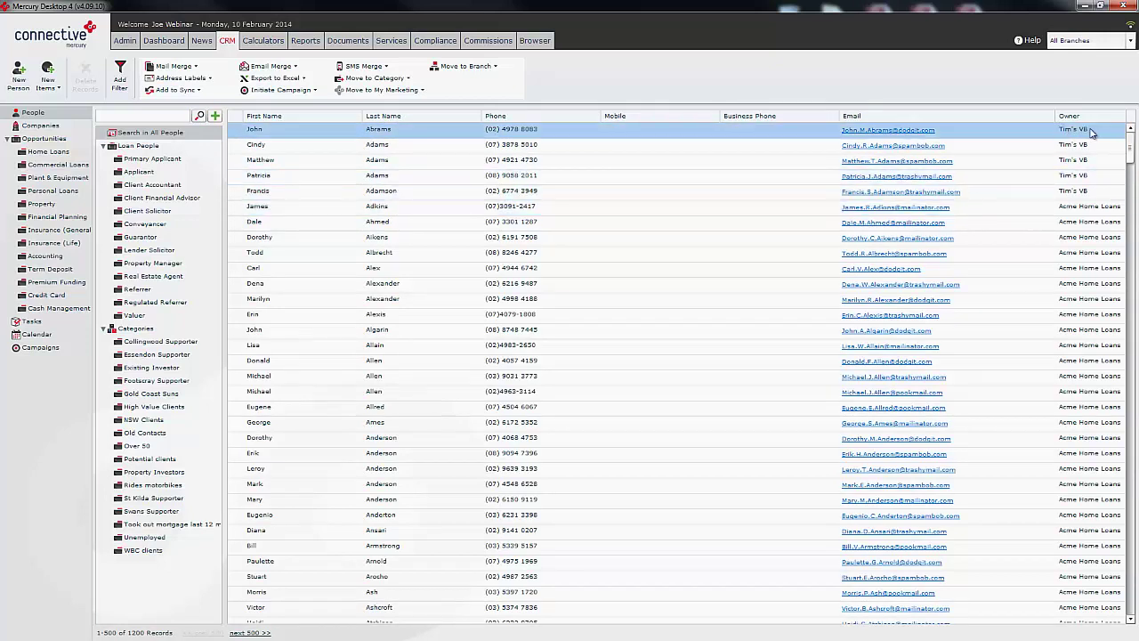
{"action": "left_click", "coordinate": [1075, 175]}
{"action": "left_click", "coordinate": [1075, 190]}
{"action": "left_click_drag", "start_coordinate": [1075, 190], "coordinate": [1080, 131]}
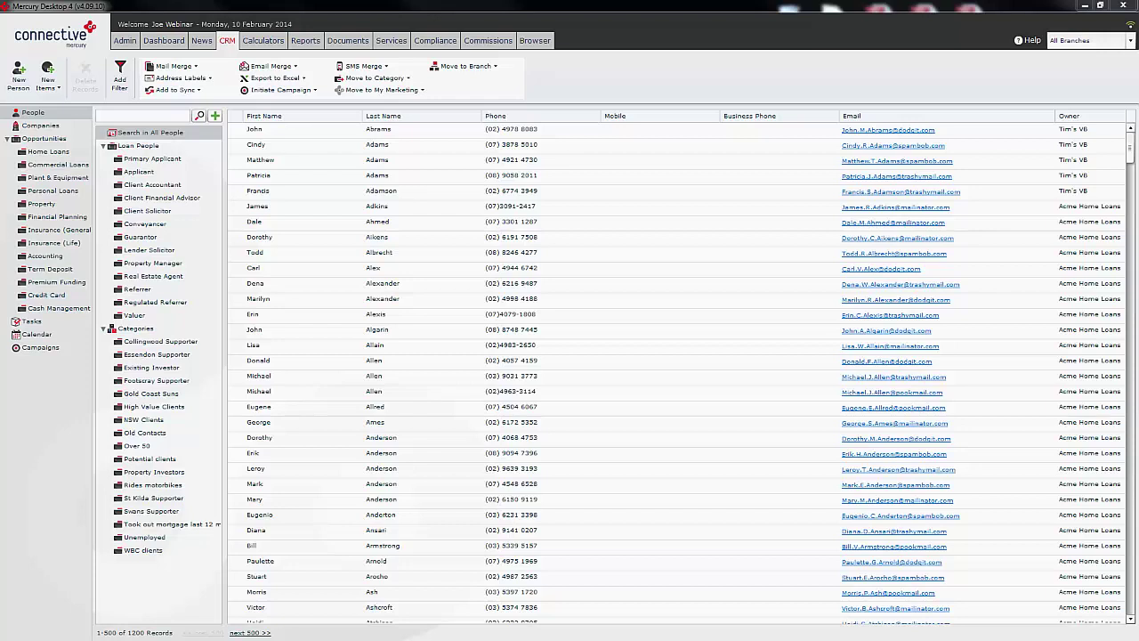
Step: Open the outgoing email server setup in the partner settings and enter mail.bigpond.com as the SMTP server
{"action": "left_click", "coordinate": [125, 44]}
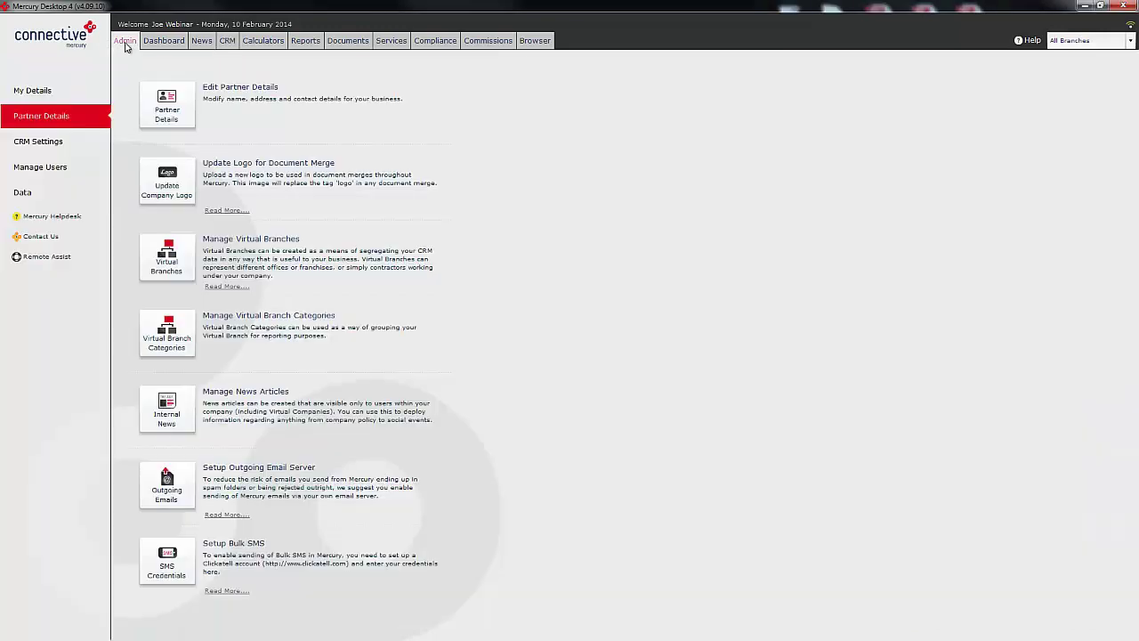
{"action": "left_click", "coordinate": [185, 496]}
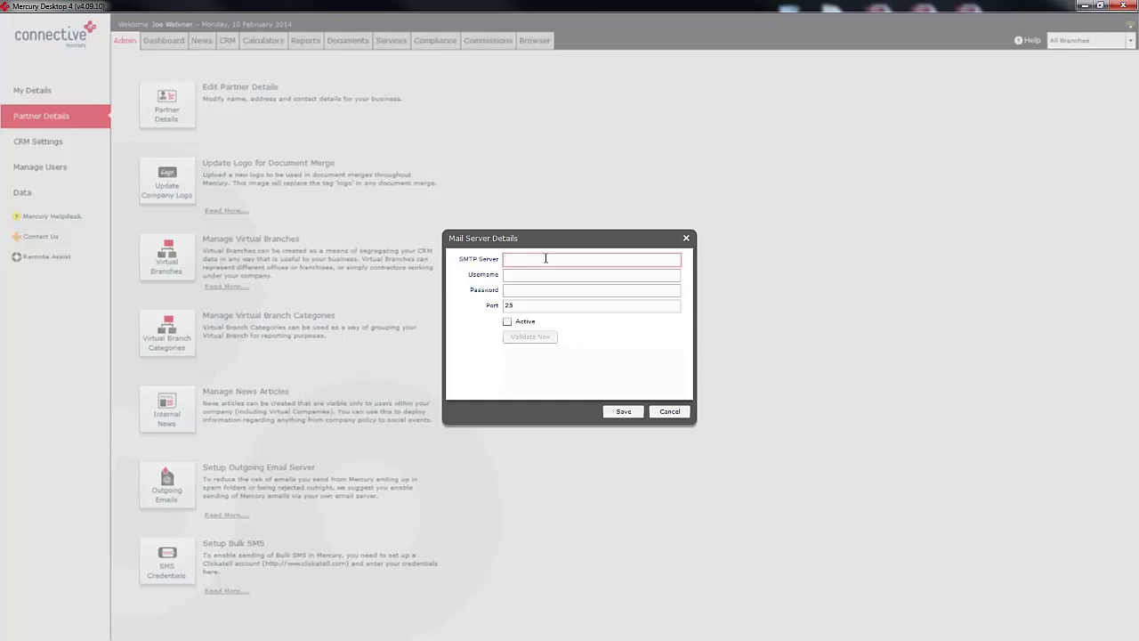
{"action": "type", "text": "mail.bigpond.com"}
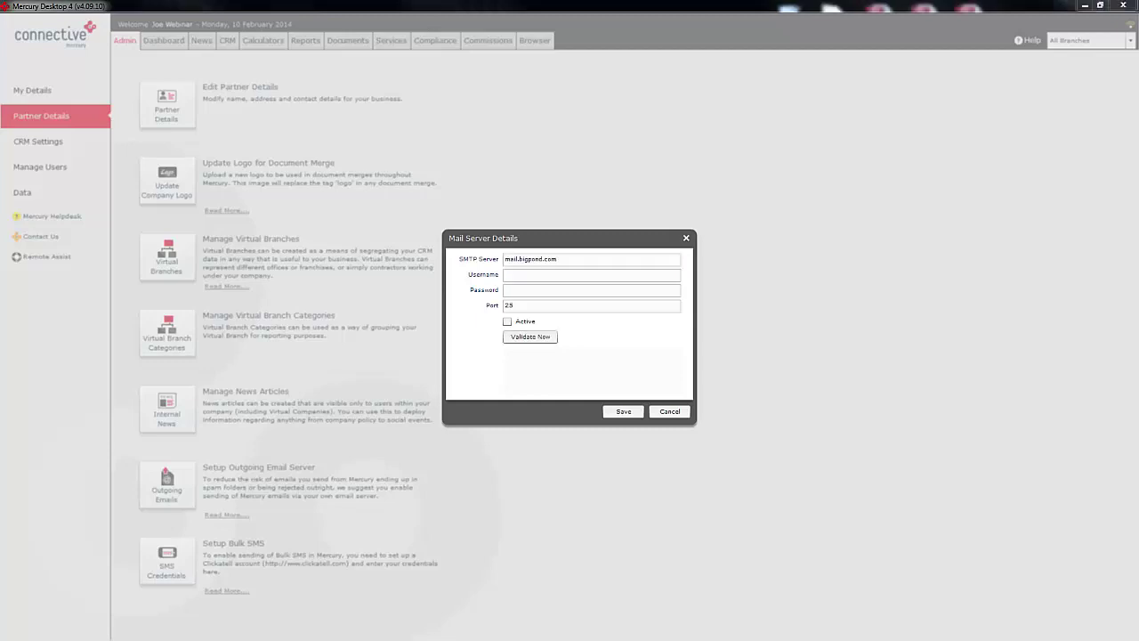
{"action": "left_click", "coordinate": [541, 259]}
{"action": "double_click", "coordinate": [541, 259]}
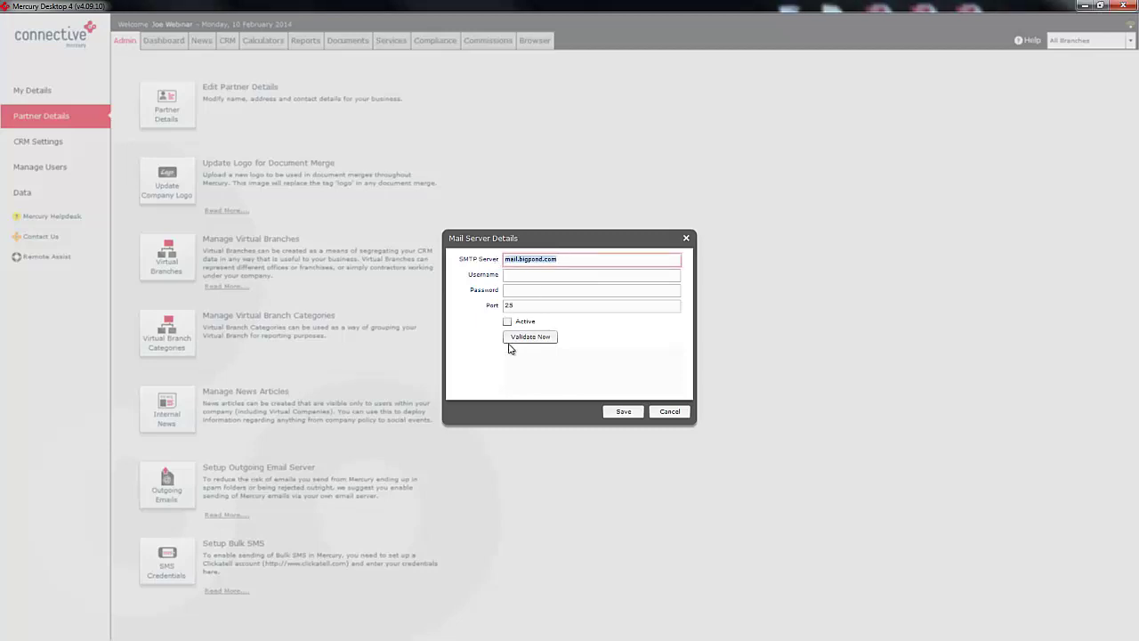
{"action": "key", "text": "alt+Tab"}
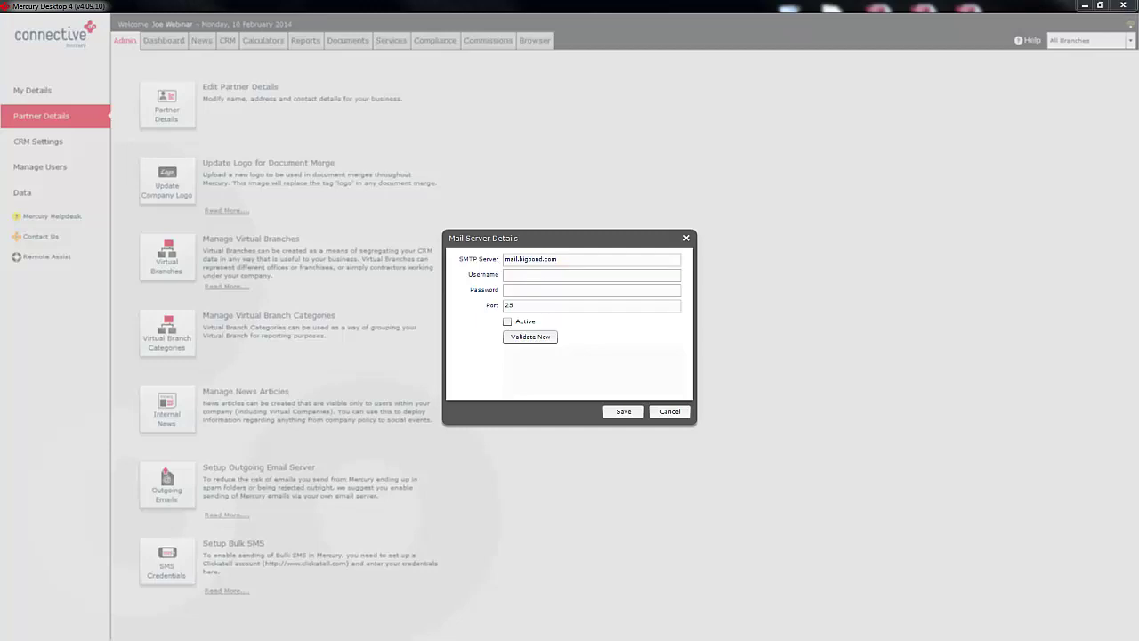
Step: Enter the account username and password in the mail server details
{"action": "left_click", "coordinate": [539, 276]}
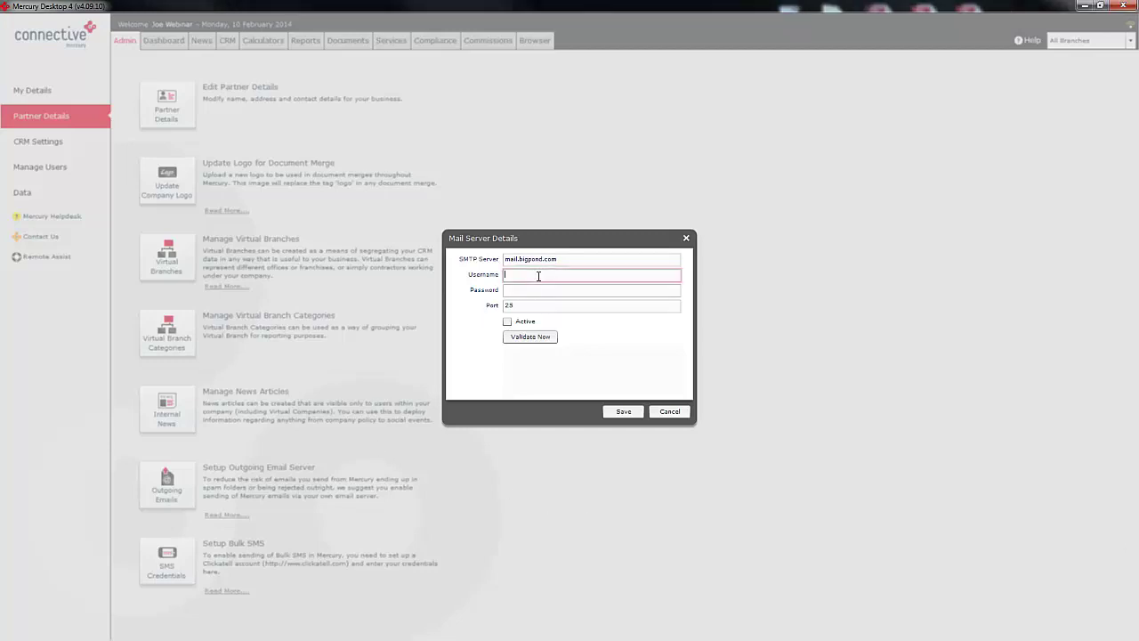
{"action": "type", "text": "Joe Webinar"}
{"action": "left_click", "coordinate": [540, 292]}
{"action": "type", "text": "password"}
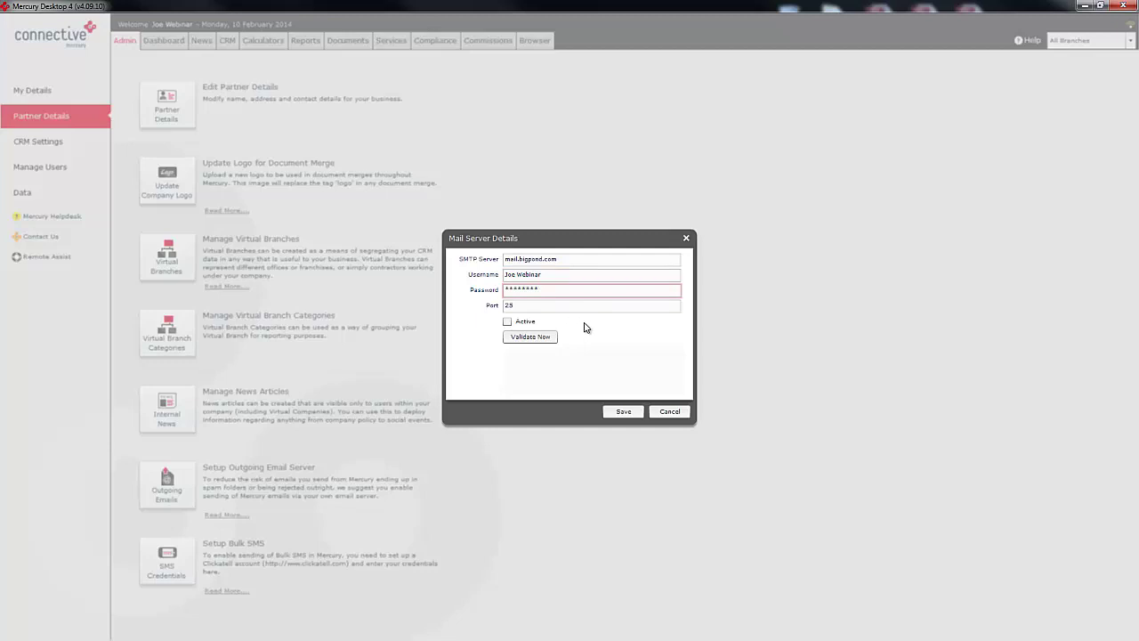
Step: Validate the mail server details with Active enabled, and save them with Active turned off
{"action": "left_click", "coordinate": [508, 323]}
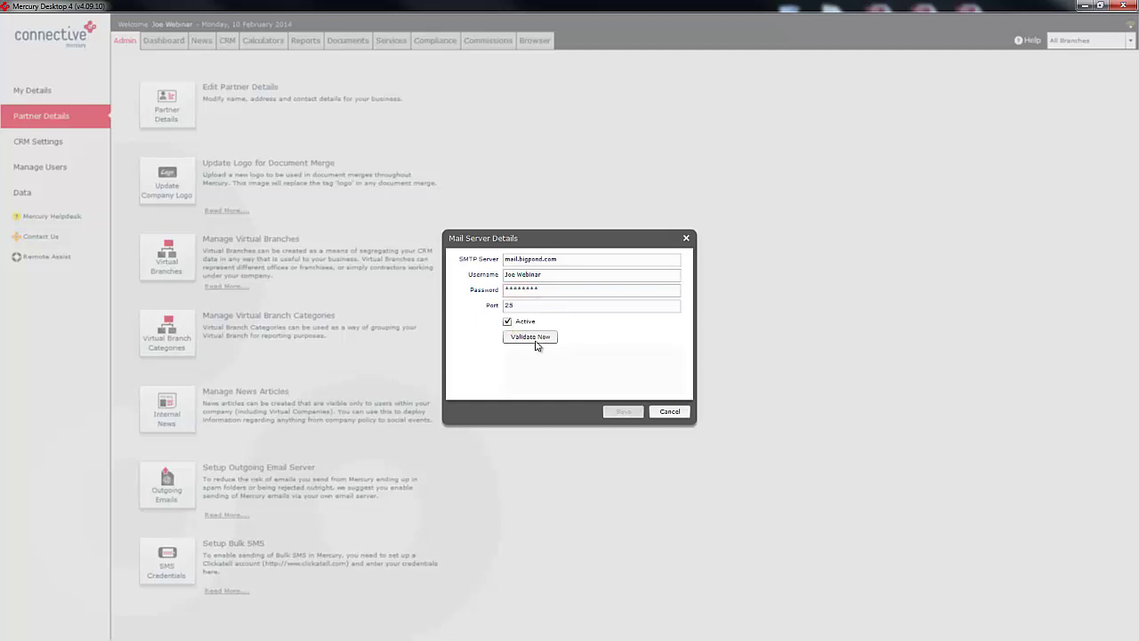
{"action": "left_click", "coordinate": [537, 340]}
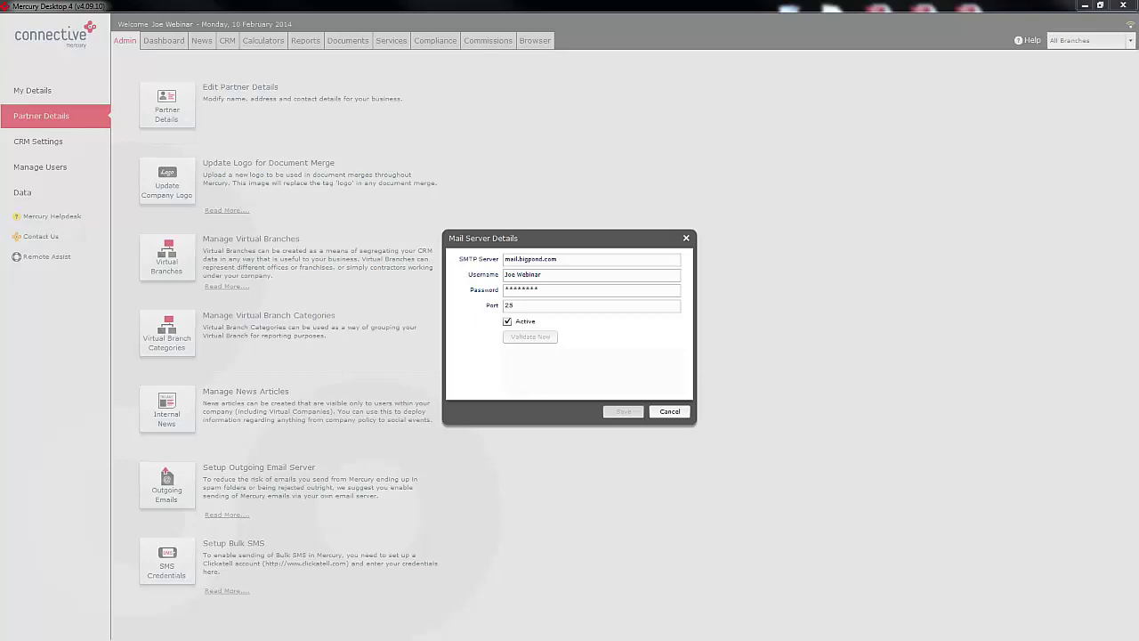
{"action": "left_click", "coordinate": [524, 322]}
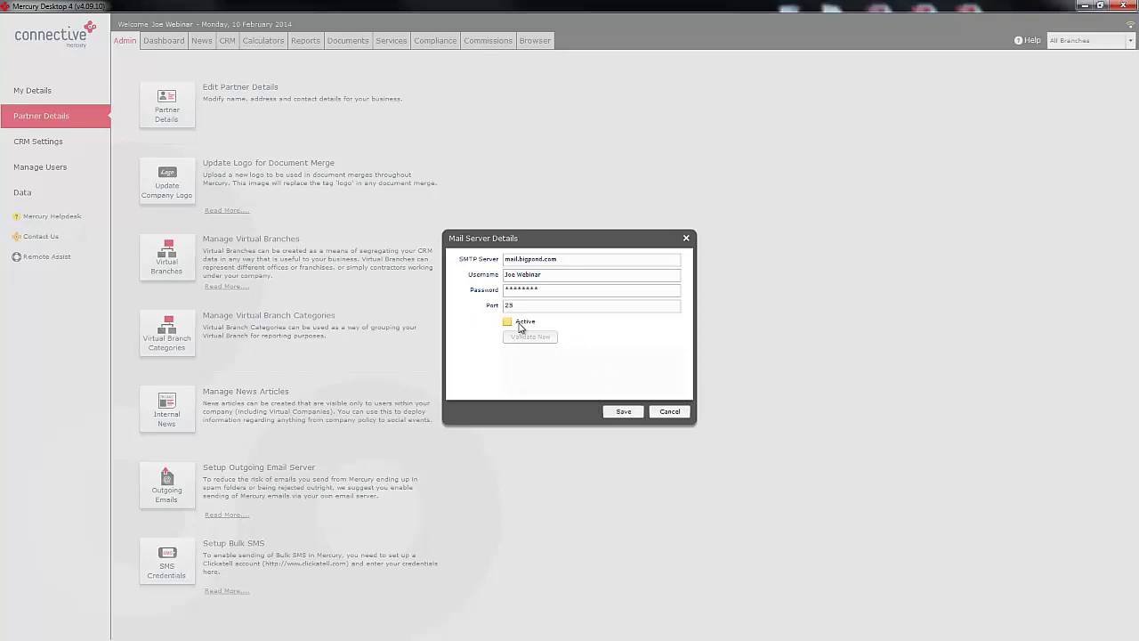
{"action": "left_click", "coordinate": [623, 412]}
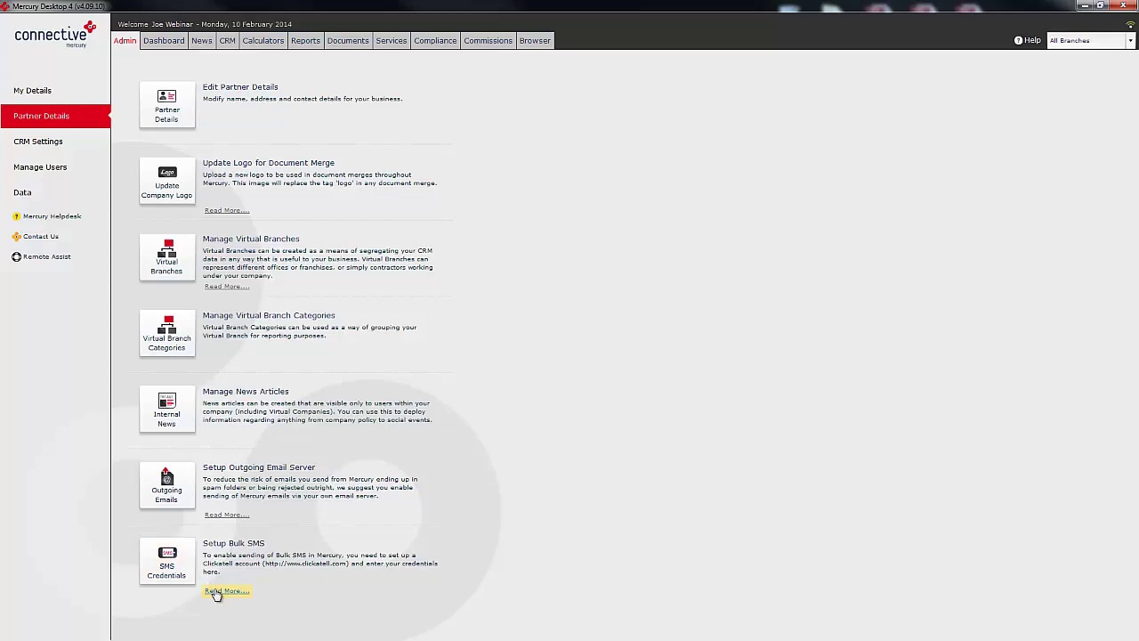
Step: Review the Bulk SMS setup information and the Clickatell account details form, closing the form without saving
{"action": "left_click", "coordinate": [215, 594]}
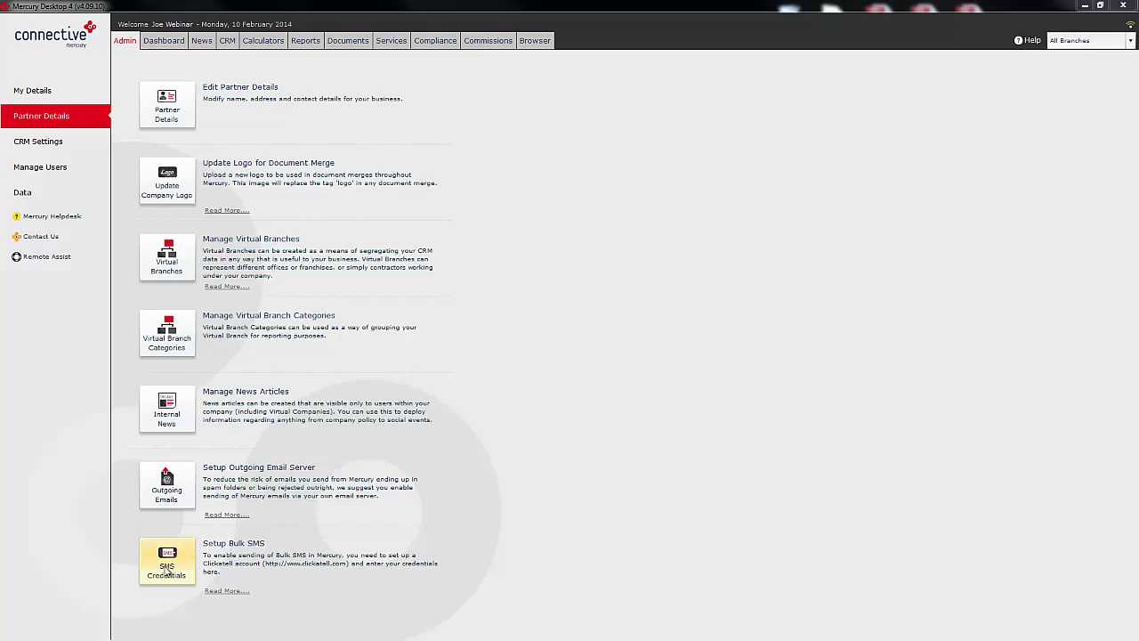
{"action": "left_click", "coordinate": [173, 562]}
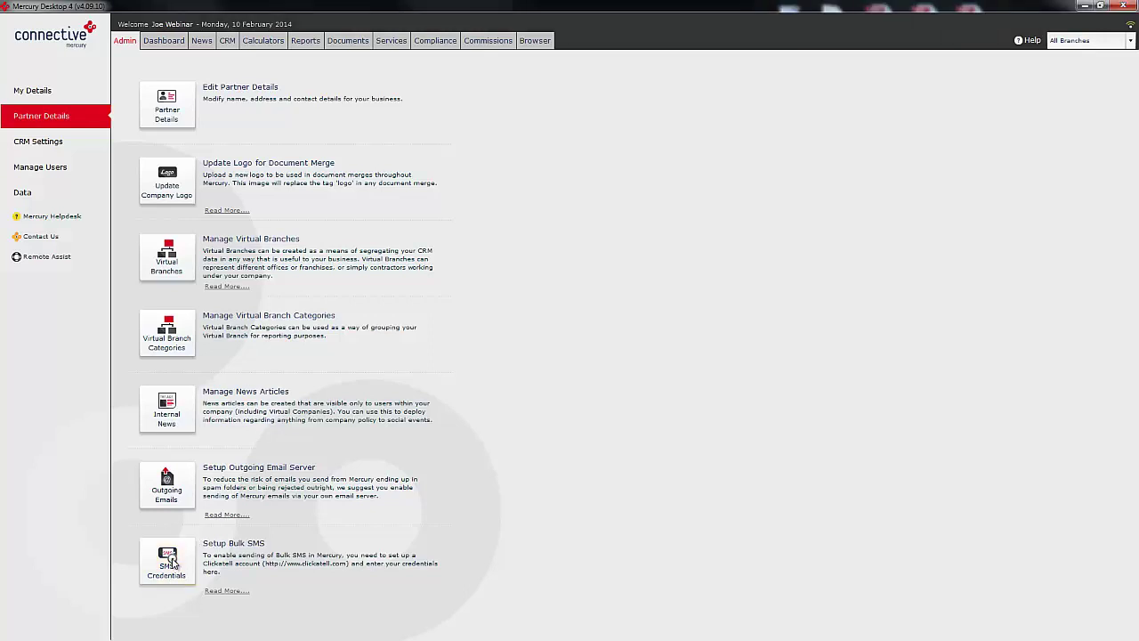
{"action": "left_click", "coordinate": [515, 266]}
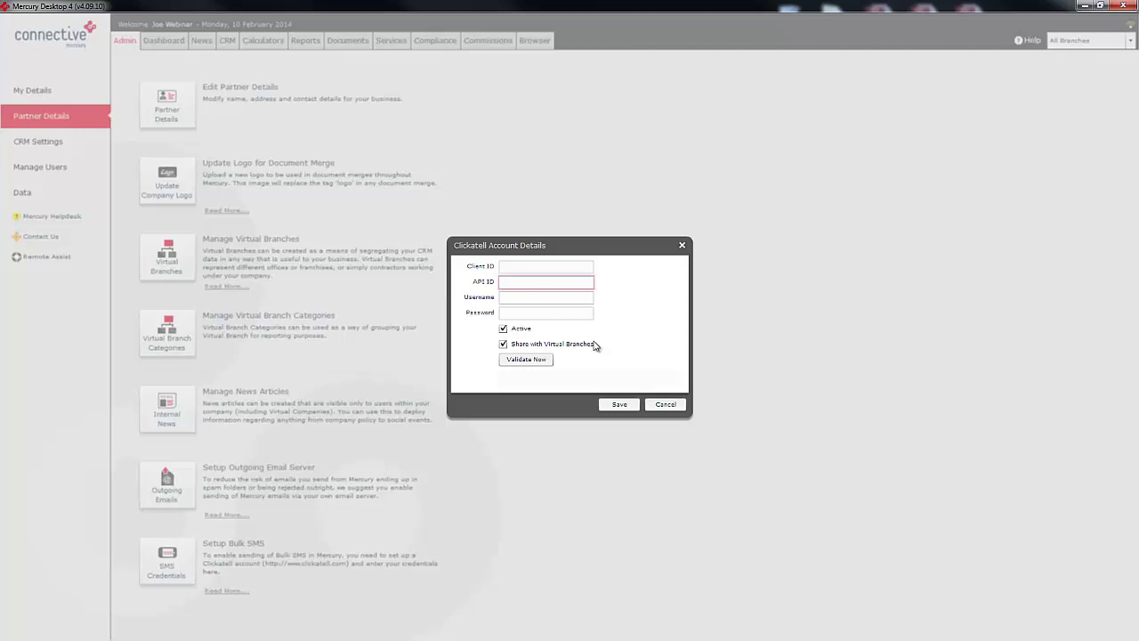
{"action": "left_click", "coordinate": [665, 404]}
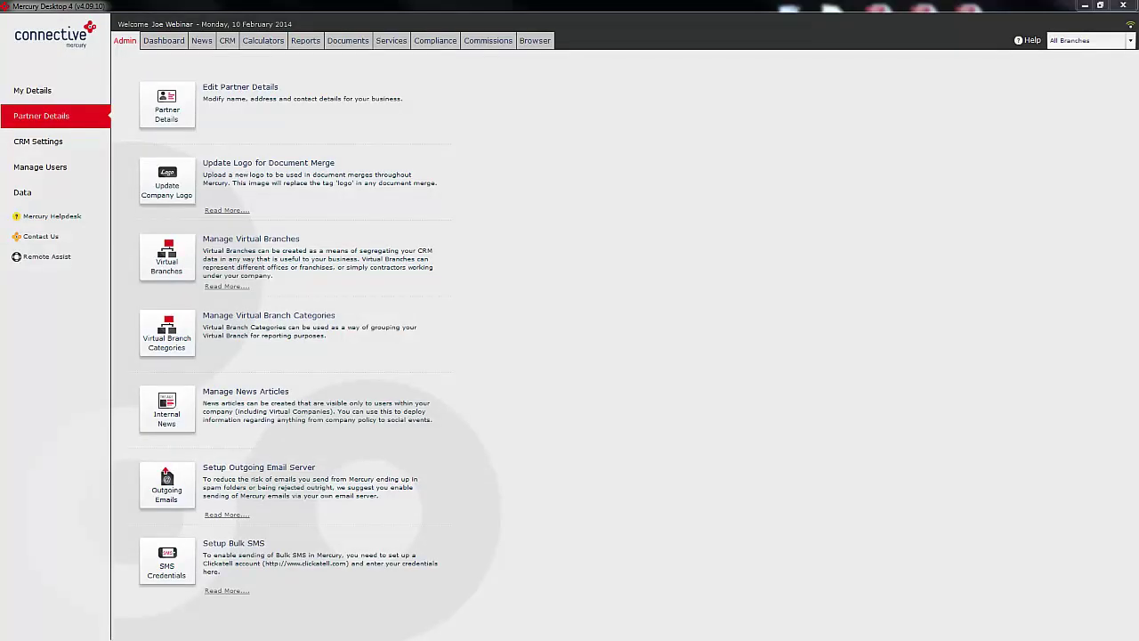
Step: Open the Data section of the administration settings
{"action": "left_click", "coordinate": [27, 193]}
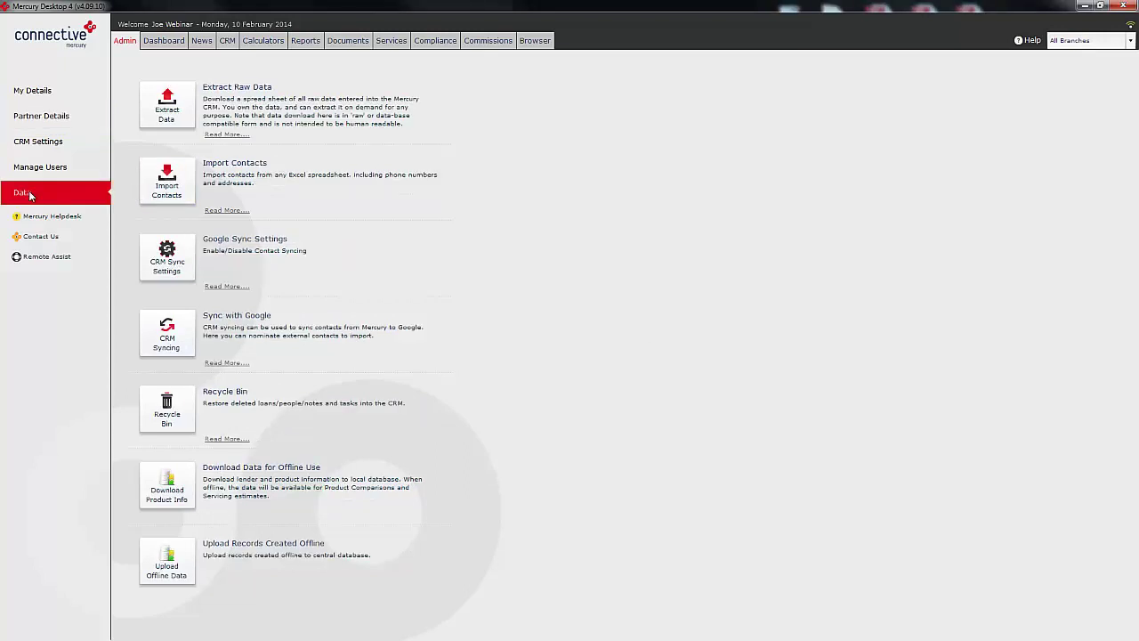